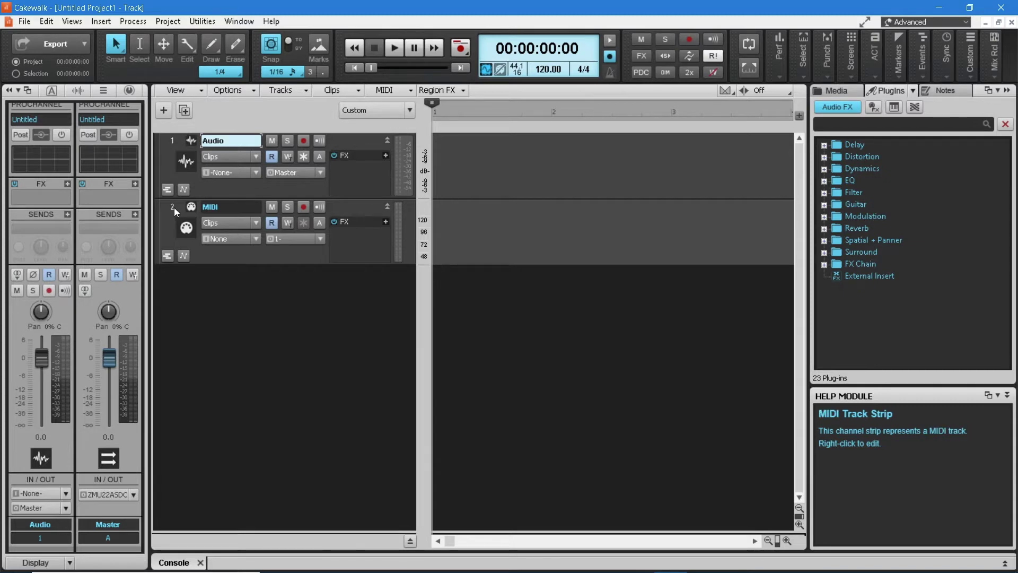
Delete the existing Audio track and MIDI track from the project
right_click(173, 139)
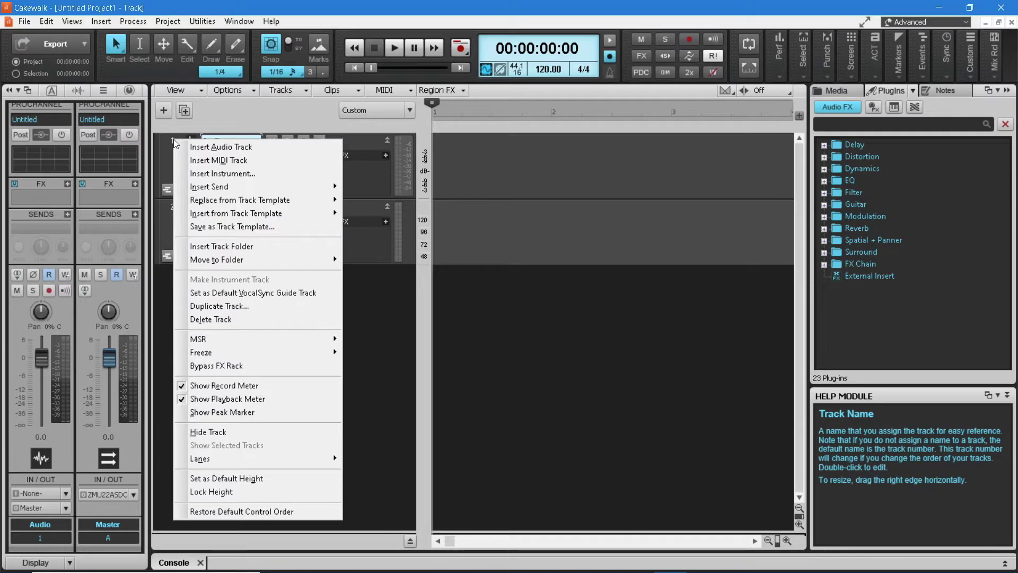
left_click(236, 320)
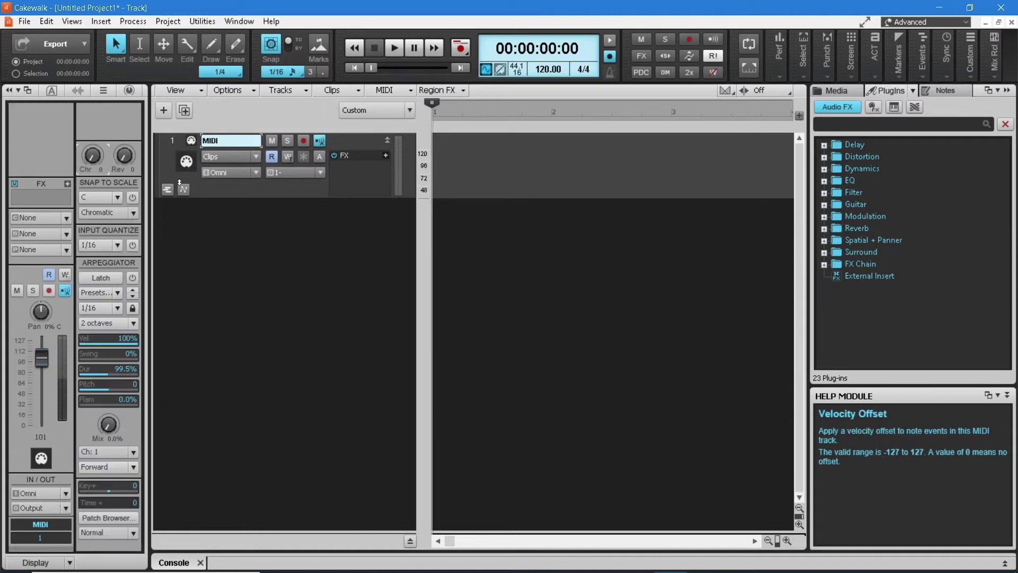
right_click(174, 142)
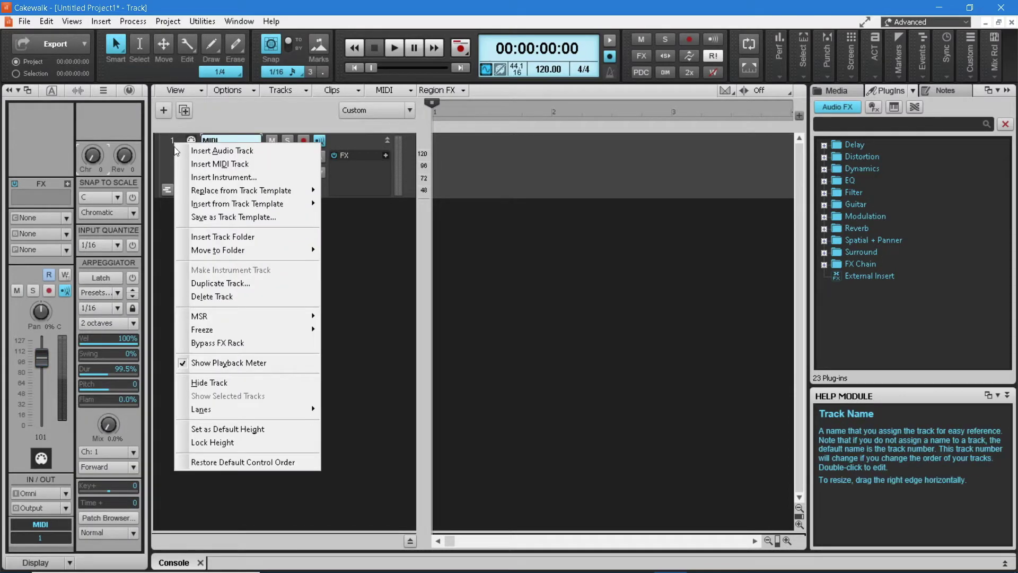
left_click(226, 298)
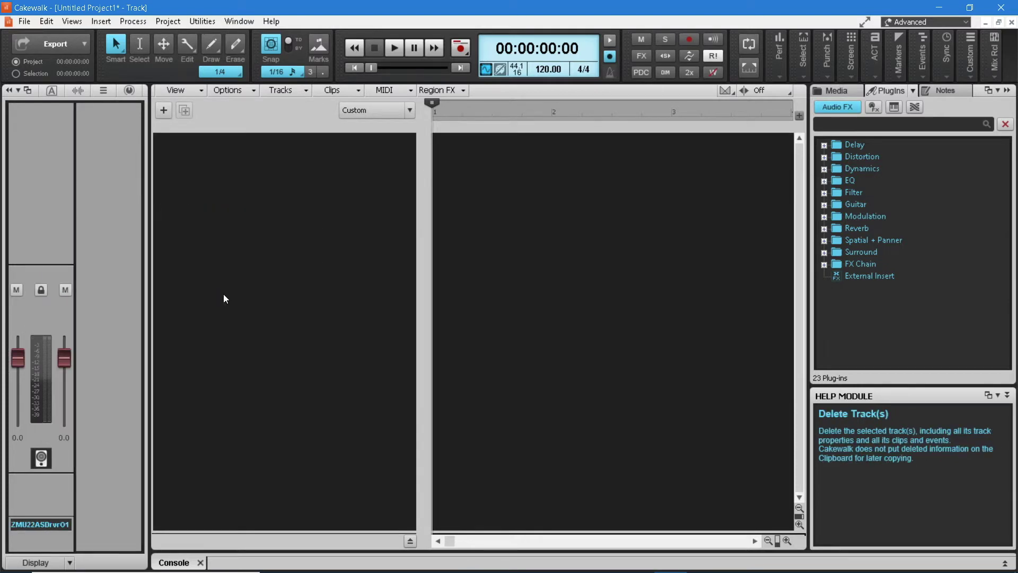
Insert a new audio track and a new MIDI track into the empty project
left_click(102, 22)
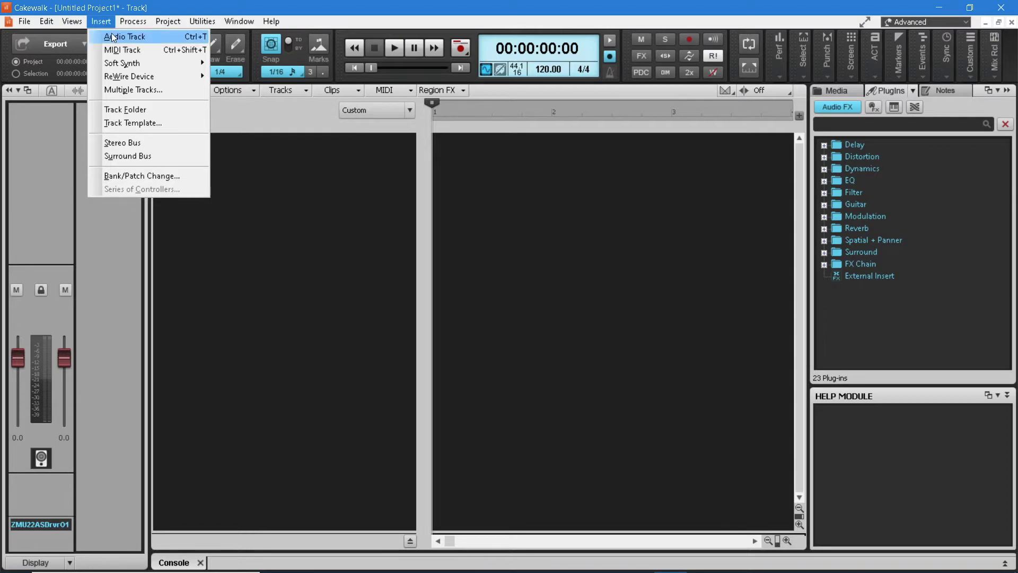
left_click(114, 37)
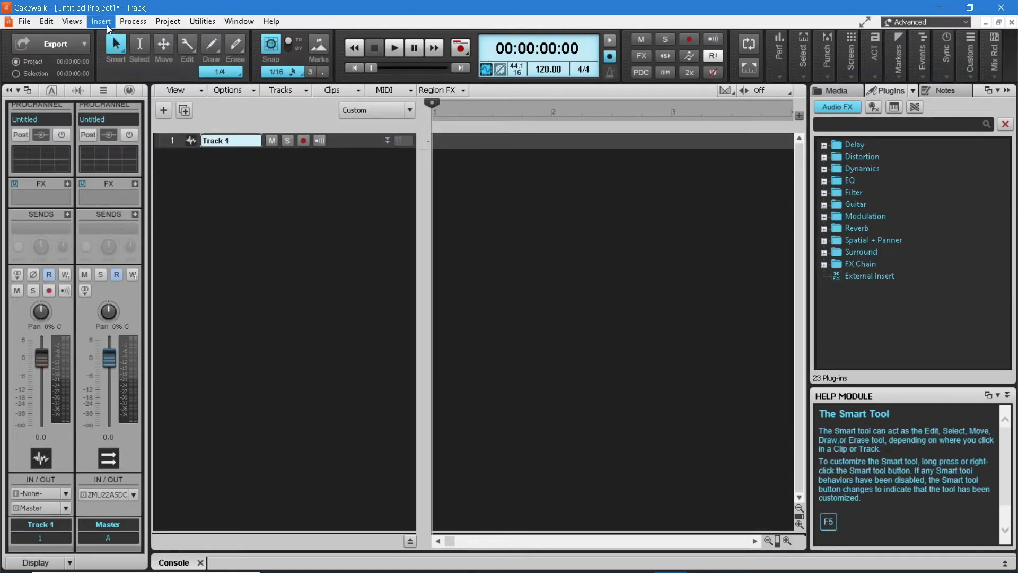
left_click(106, 24)
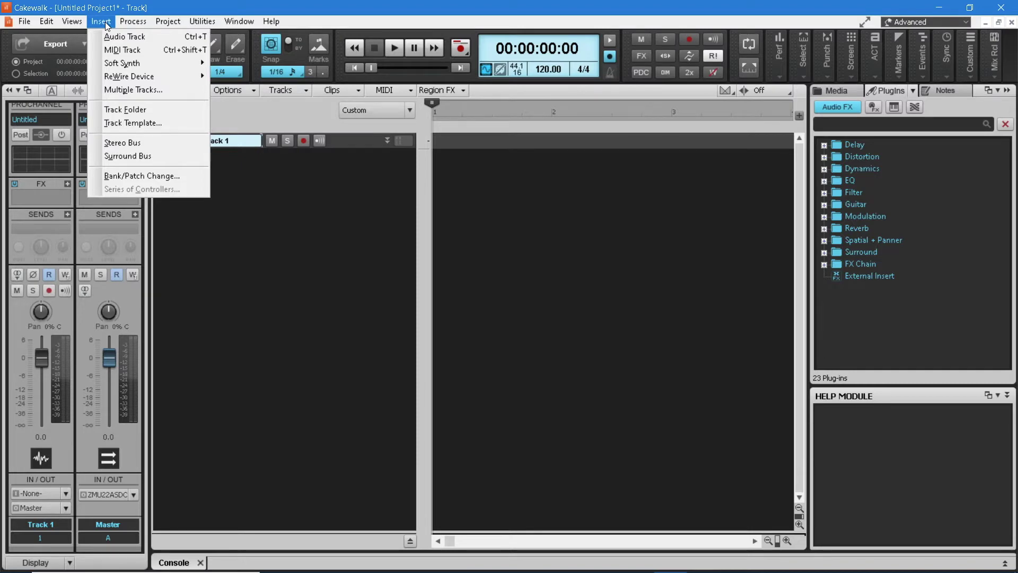
left_click(122, 50)
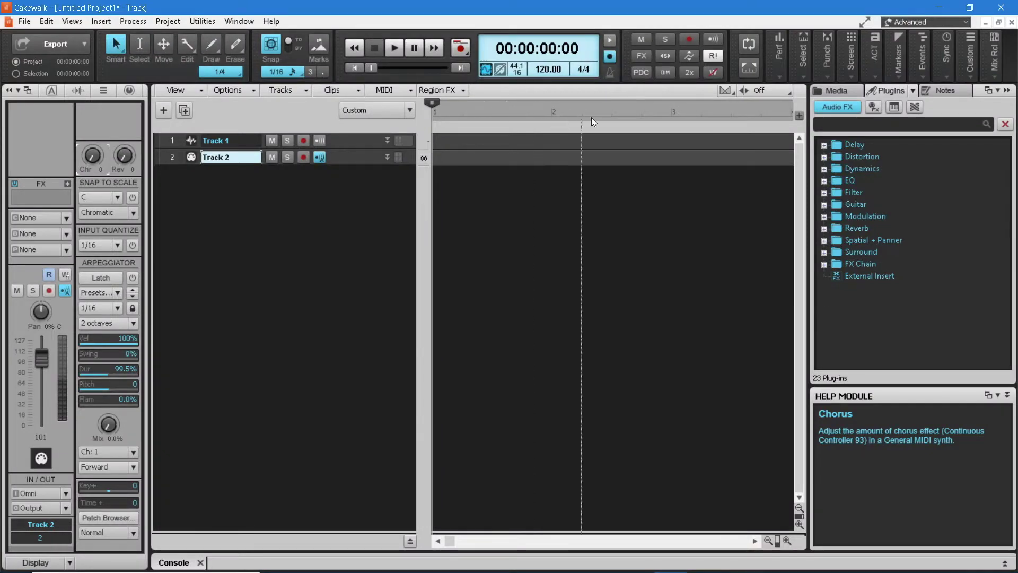
Insert the SI-Drum Kit soft synth from the Drums instruments as a Simple Instrument Track with MIDI output enabled
left_click(897, 107)
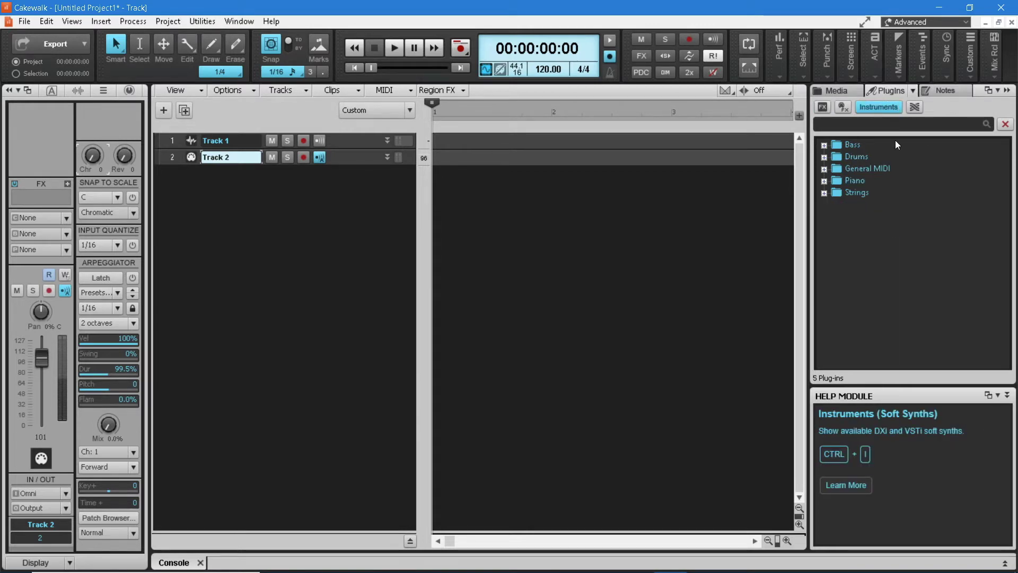
double_click(839, 158)
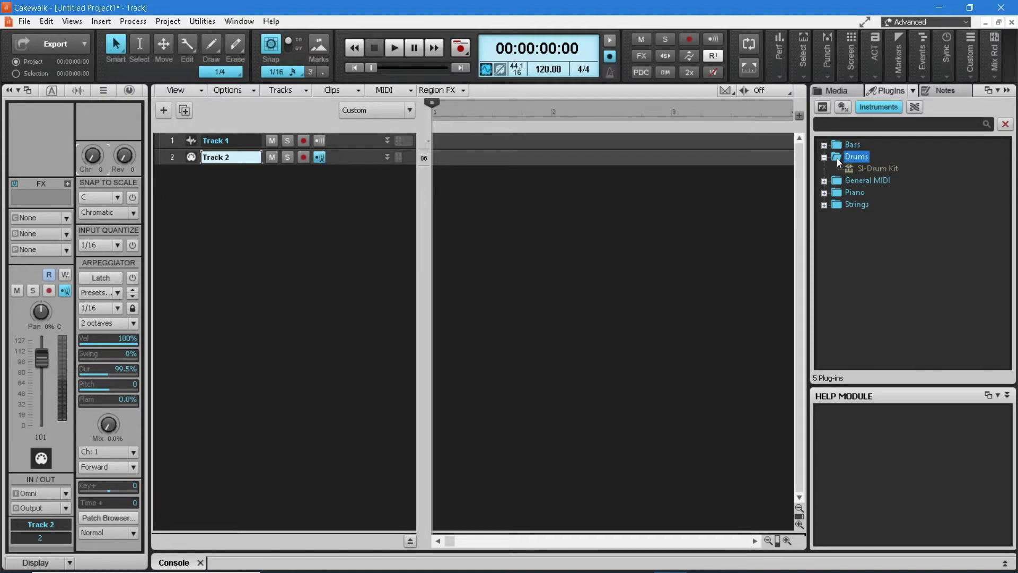
double_click(889, 167)
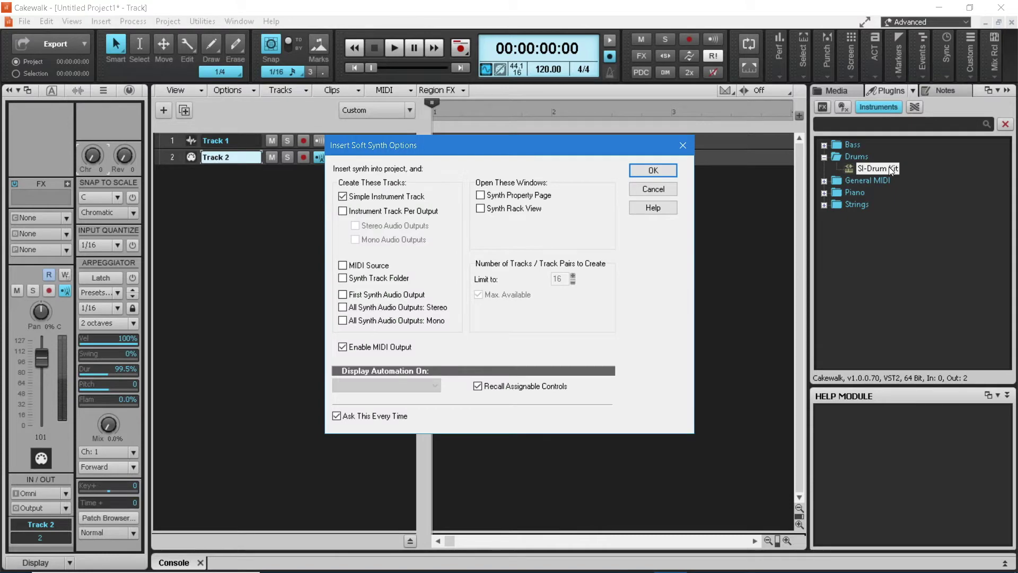
left_click(670, 171)
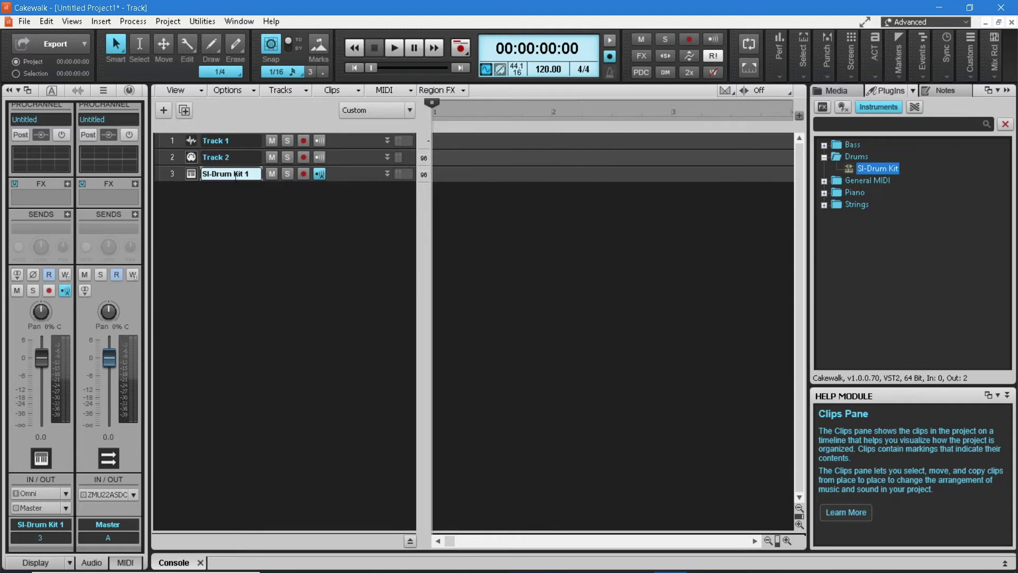
Open the SI-Drum Kit interface from its track and audition the snare, kick, toms, cymbals and hi-hat
left_click(192, 174)
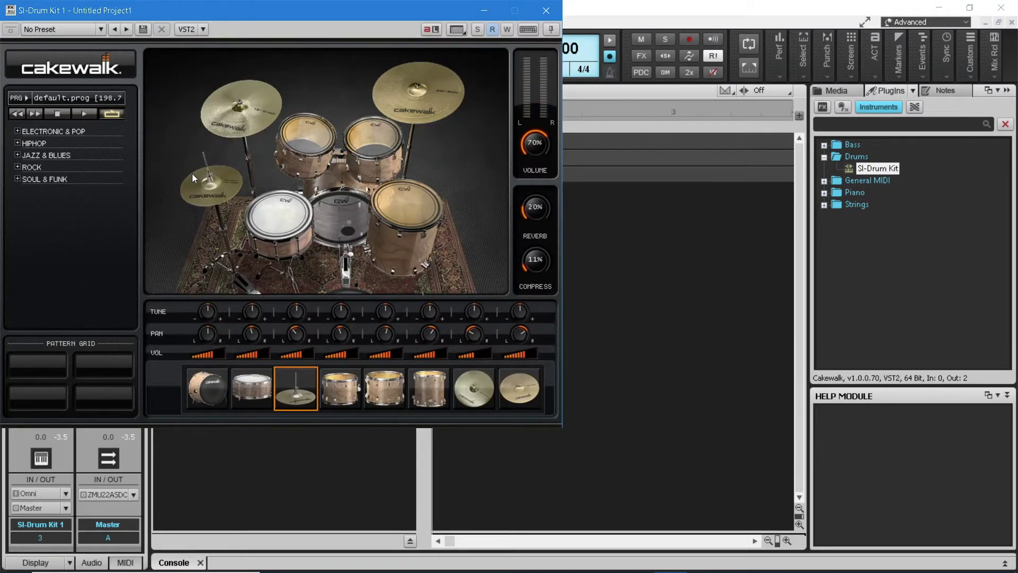
left_click(279, 225)
left_click(325, 225)
left_click(387, 211)
left_click(314, 144)
left_click(356, 149)
left_click(392, 113)
left_click(266, 122)
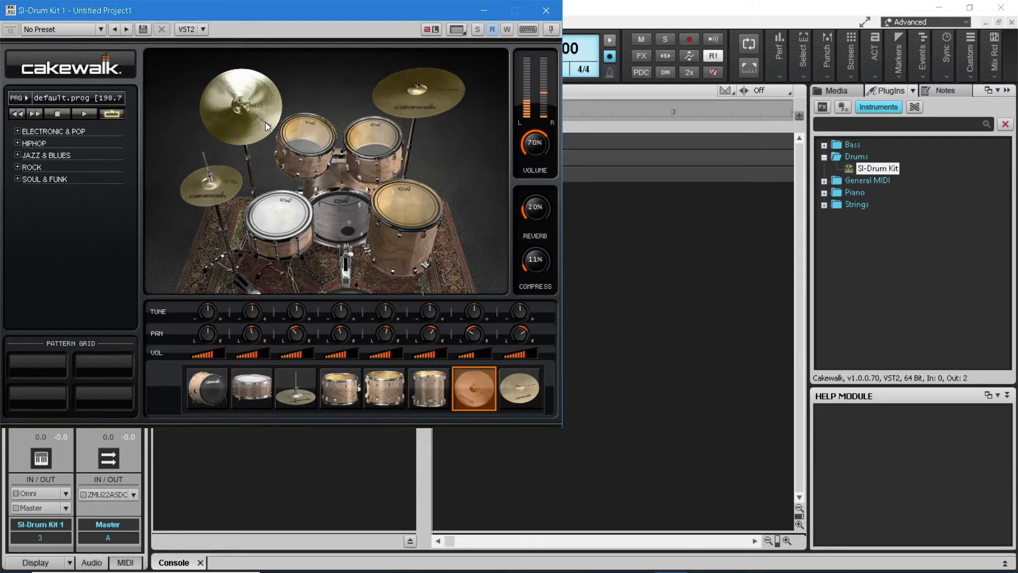
left_click(222, 195)
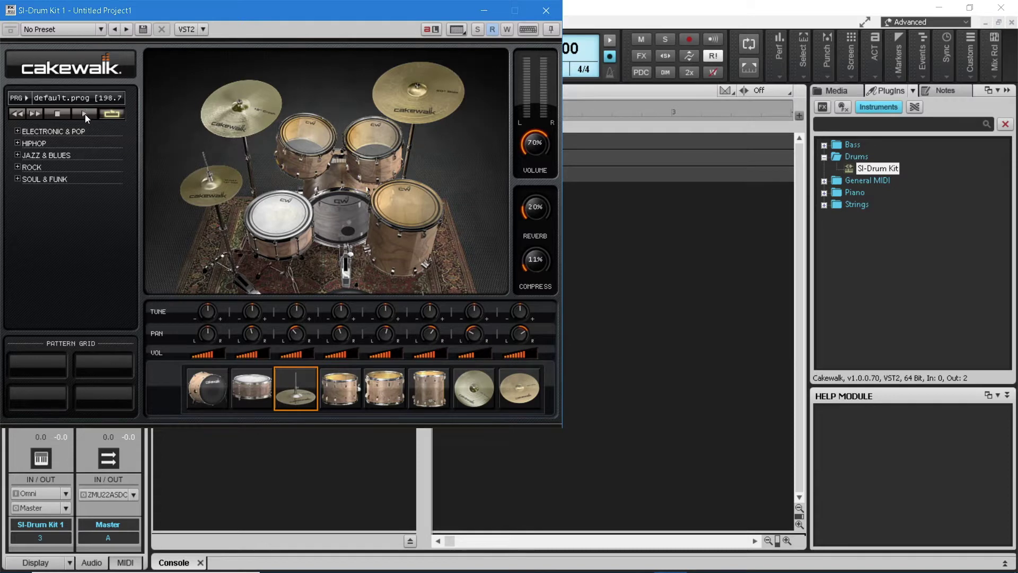
Load the Hip Hop Heavy.prog kit in SI-Drum Kit, look through the remaining programs and close the program browser
left_click(84, 99)
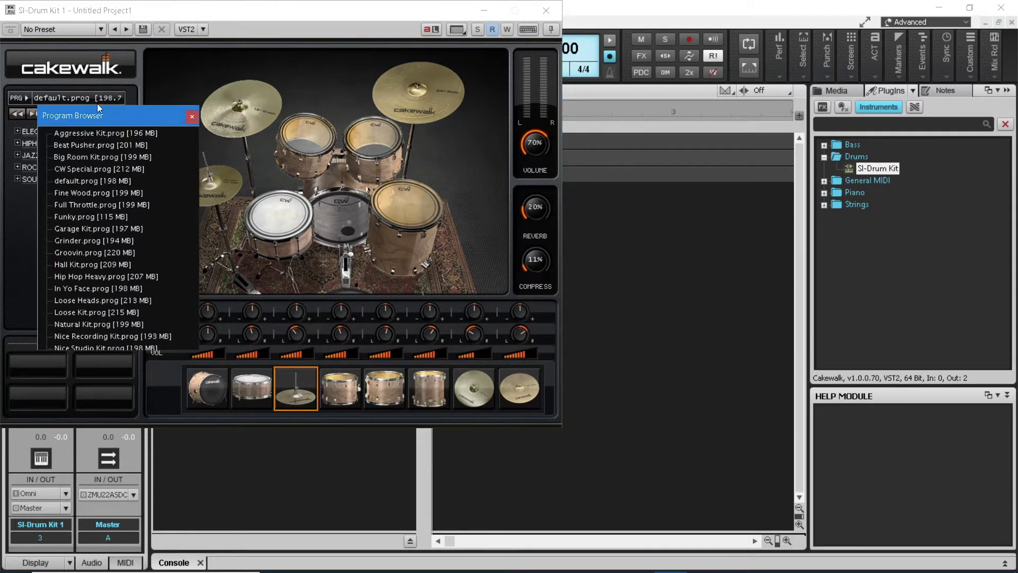
left_click(100, 276)
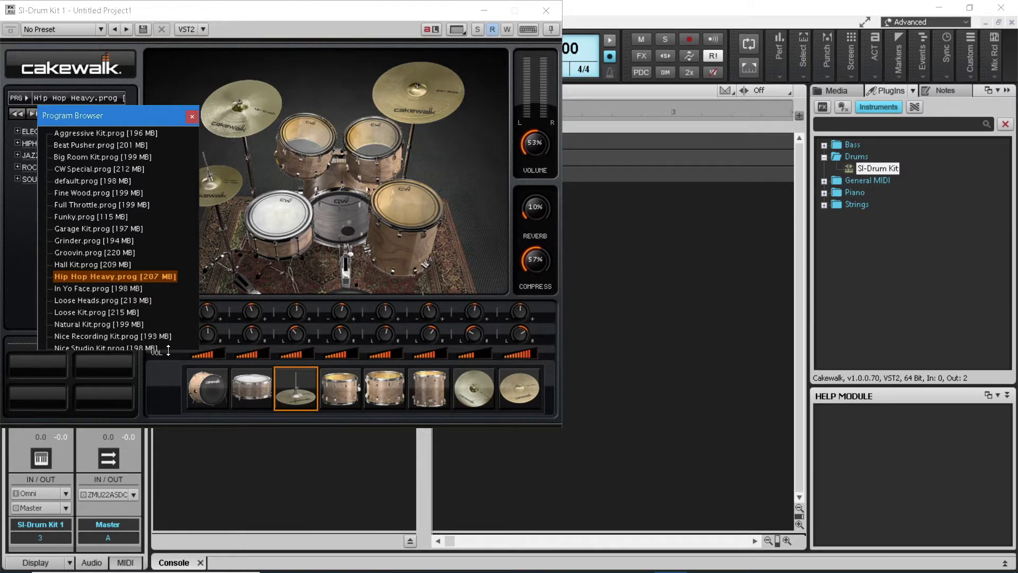
left_click_drag(168, 350, 172, 386)
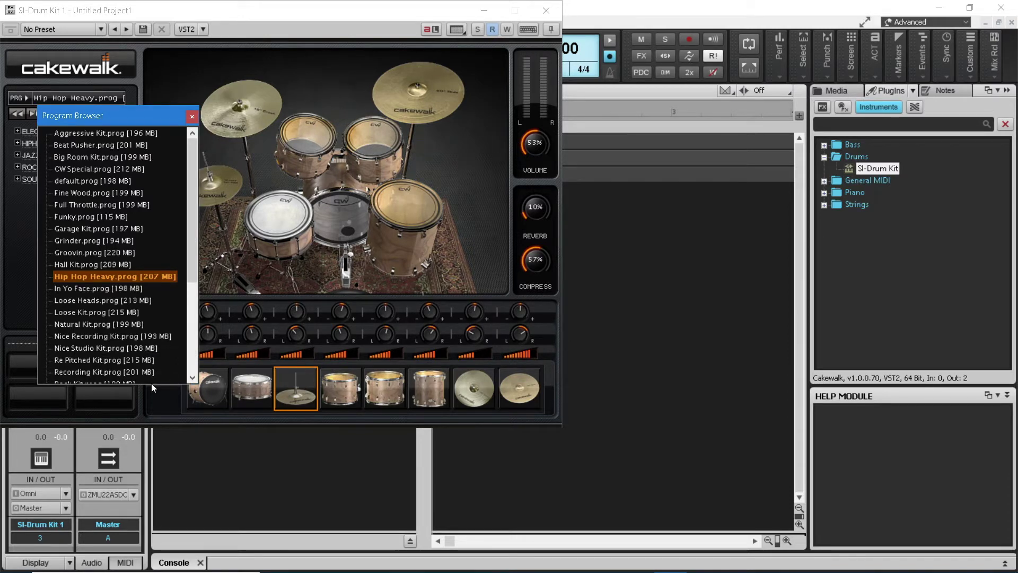
left_click(190, 357)
left_click_drag(190, 351, 185, 313)
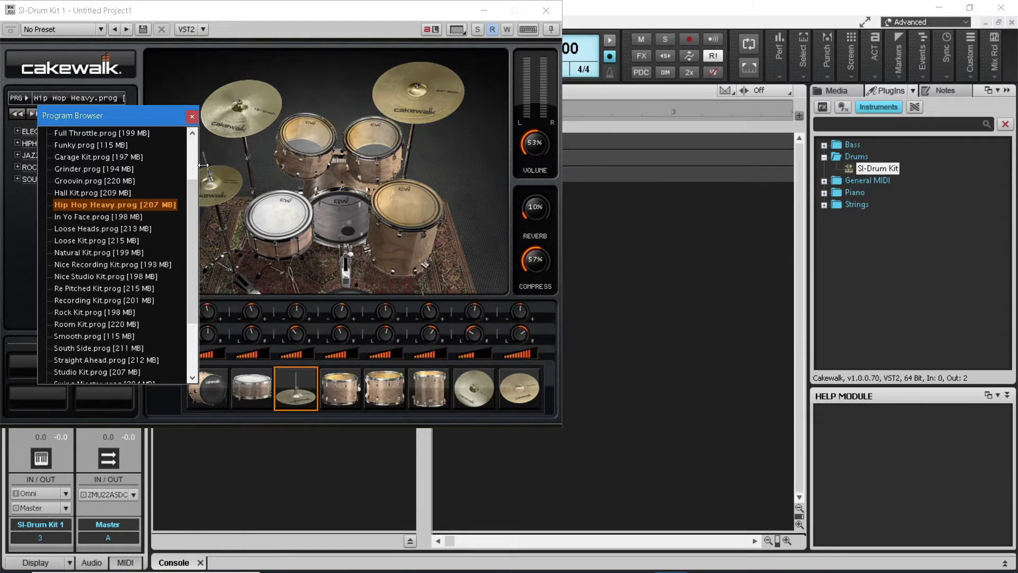
left_click(193, 117)
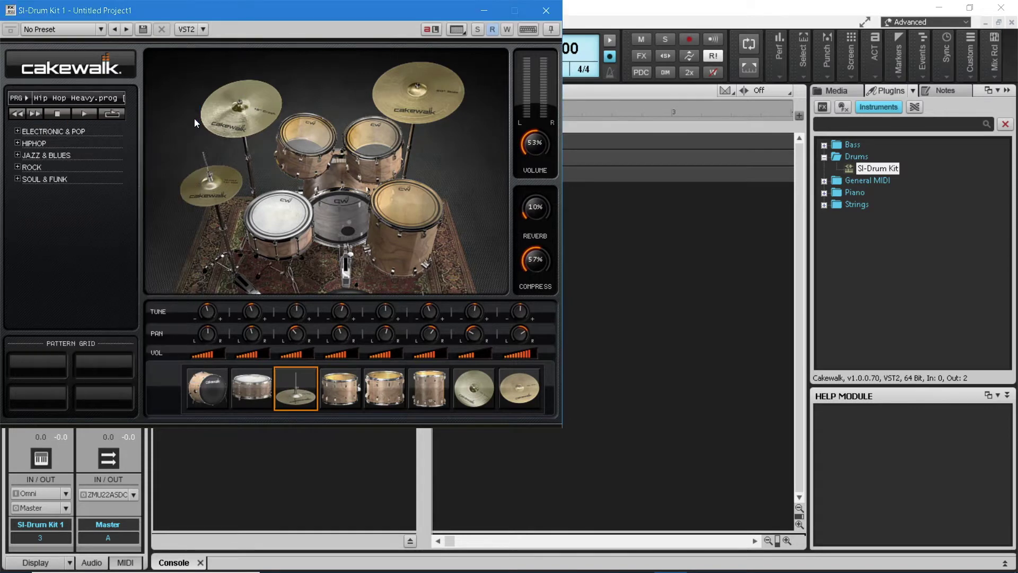
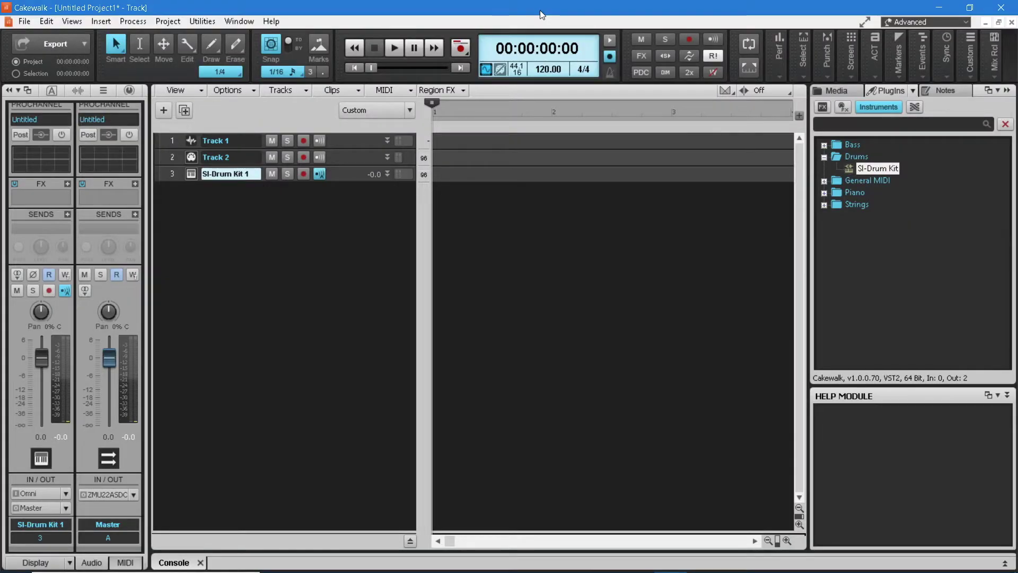
Open the Step Sequencer for the SI-Drum Kit 1 track and enlarge it to show rows C3 through B3
right_click(480, 176)
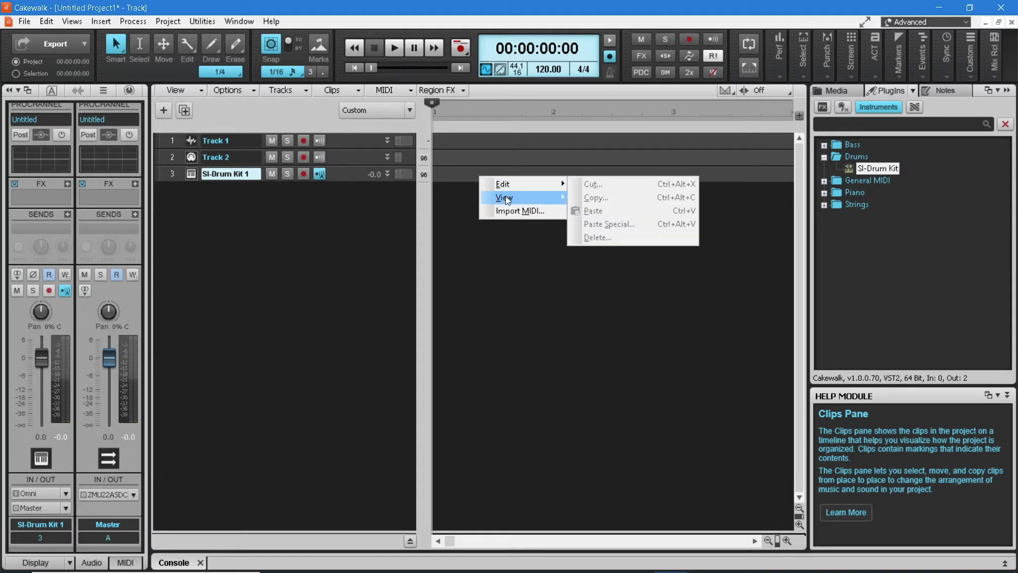
mouse_move(505, 197)
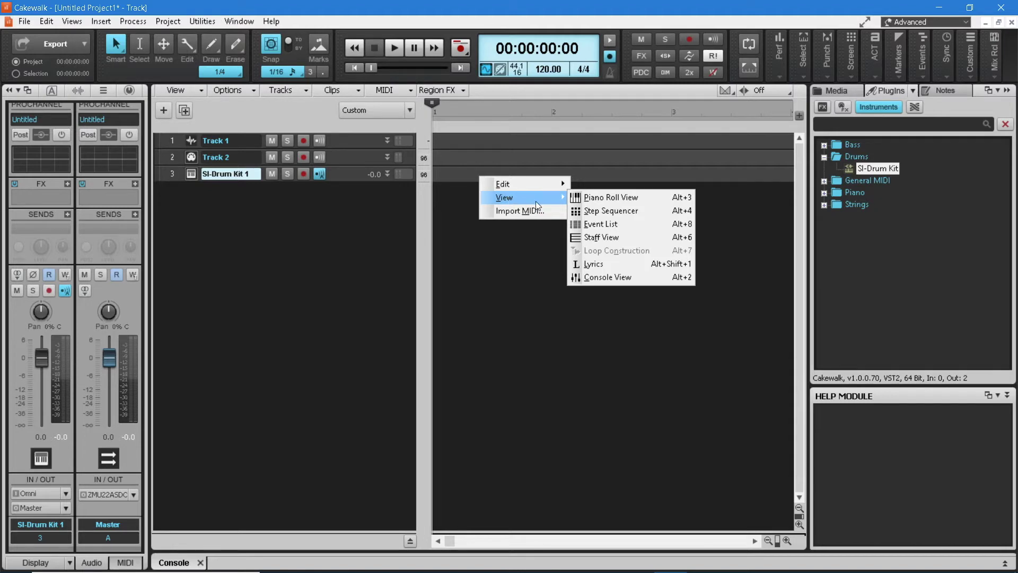
left_click(592, 210)
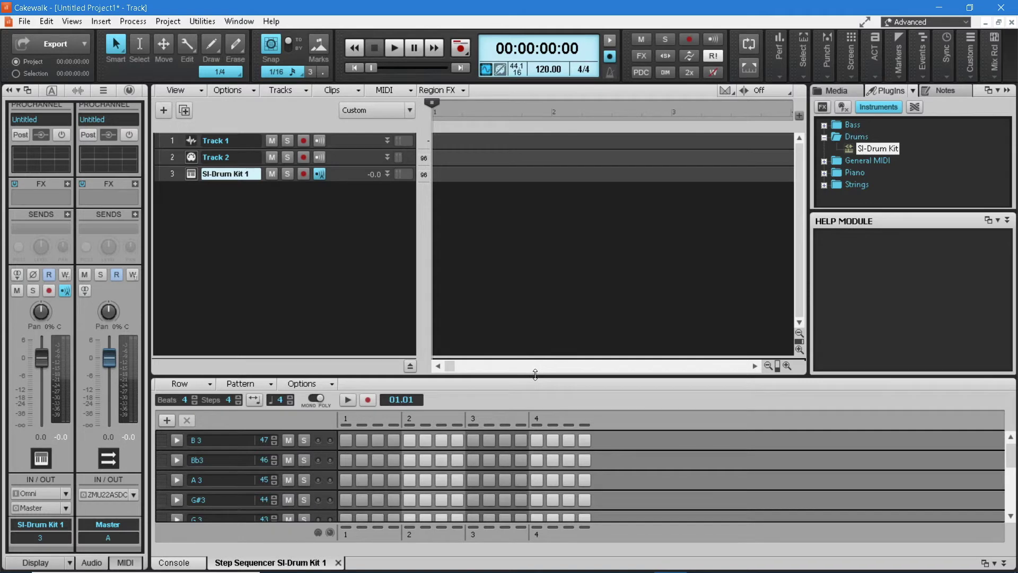
left_click_drag(536, 374, 532, 227)
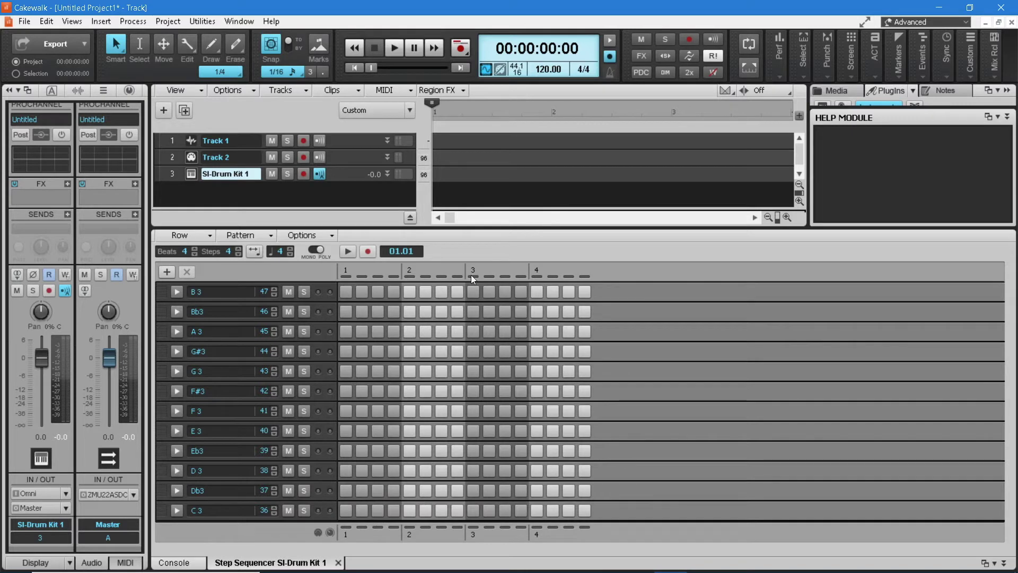
Audition the drum sounds of the C3, Db3, D3, F#3, G#3 and Bb3 rows in the Step Sequencer
left_click(225, 507)
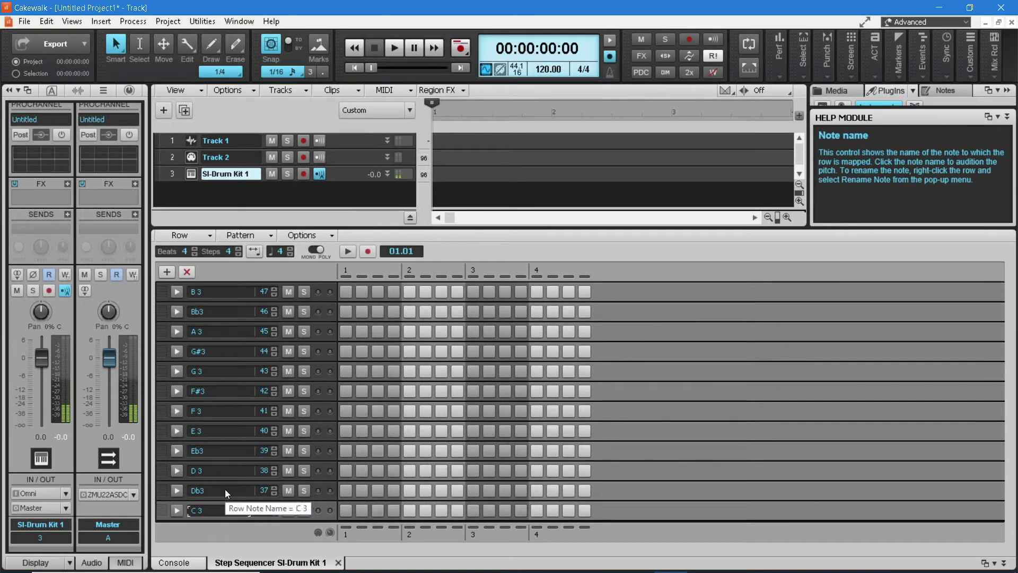
left_click(222, 493)
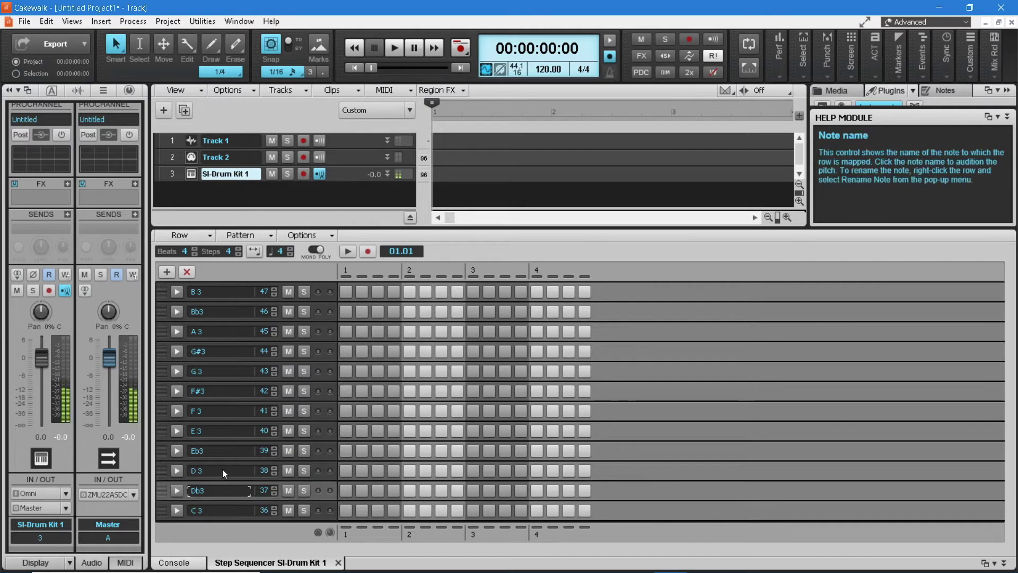
left_click(222, 470)
left_click(222, 393)
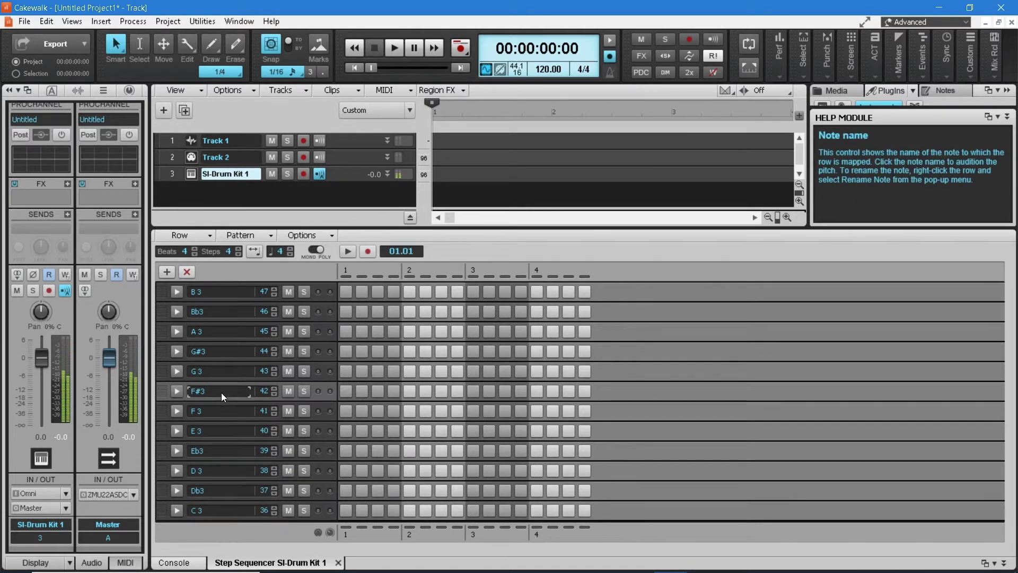
left_click(221, 353)
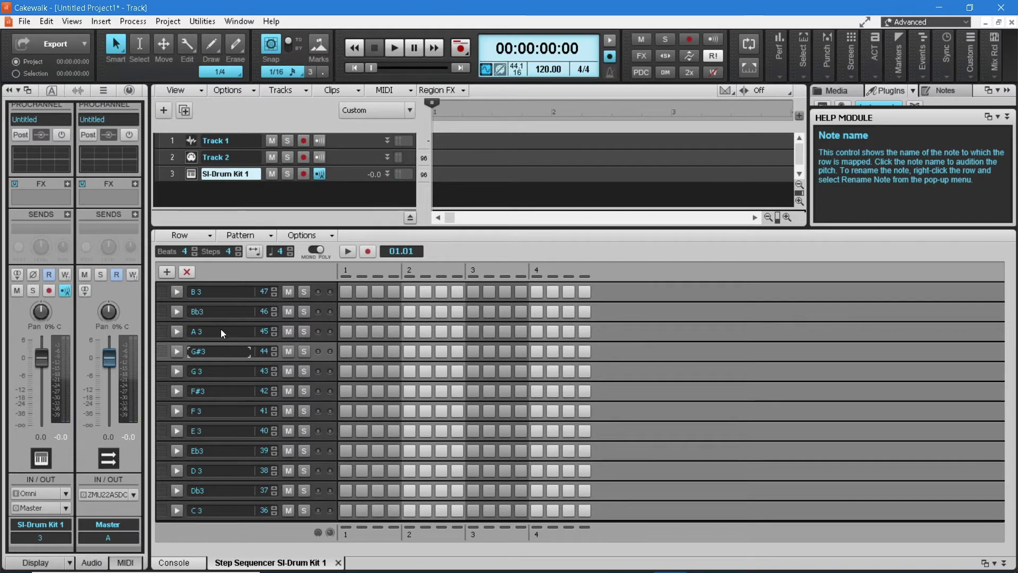
left_click(221, 313)
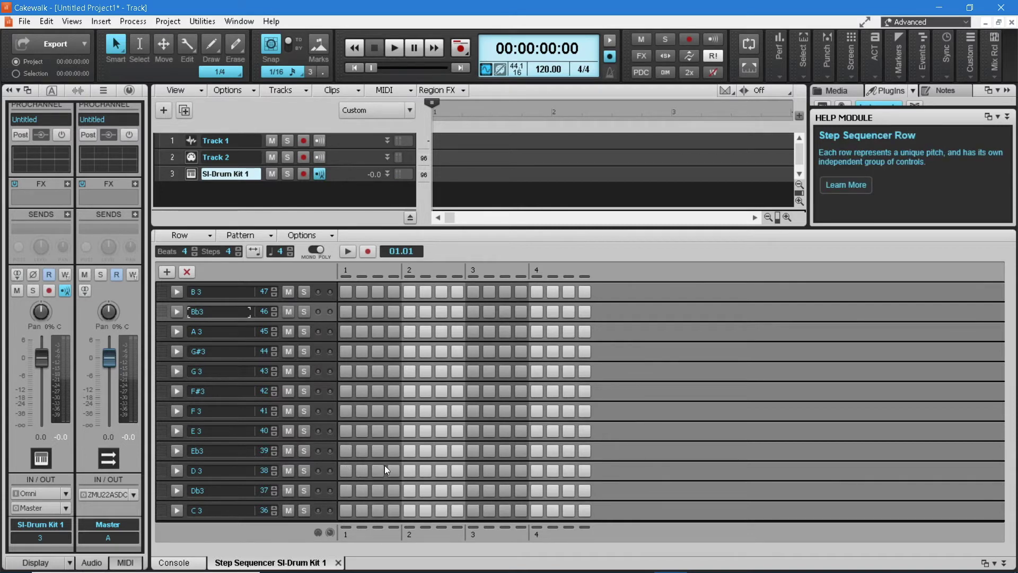
Enable steps 1, 7 and 9 on the C3 row and steps 5 and 13 on the D3 row
left_click(411, 471)
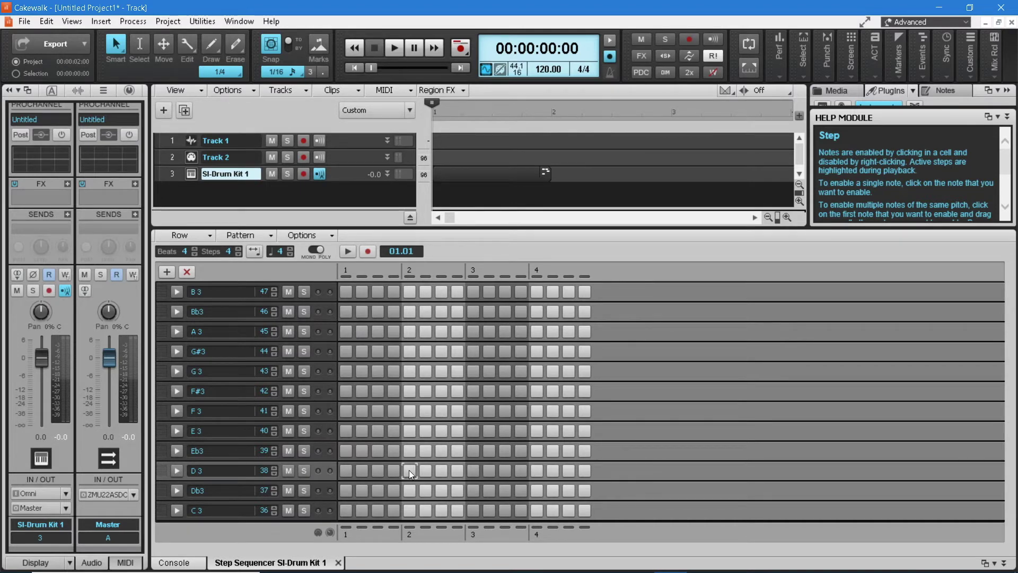
left_click(344, 512)
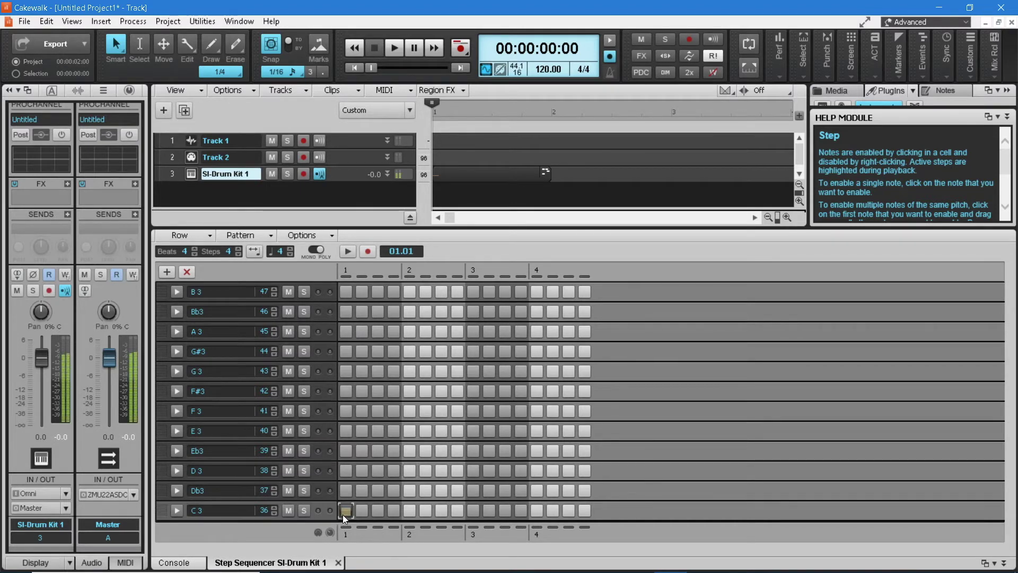
left_click(407, 472)
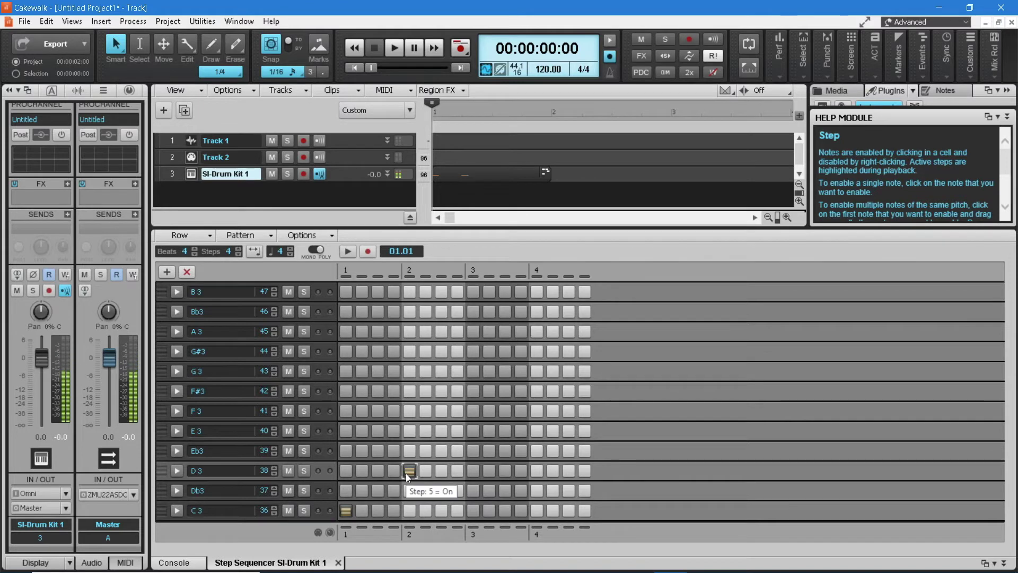
left_click(440, 510)
left_click(472, 512)
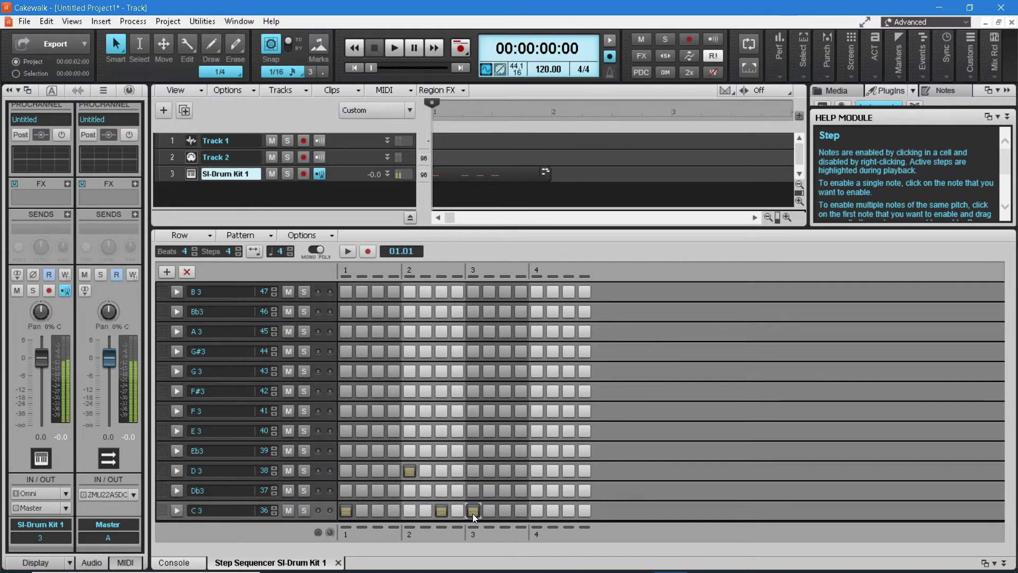
left_click(536, 471)
Enable steps 3, 7, 9 and 13 on the F#3 row and step 11 on the Bb3 row
left_click(377, 392)
left_click(441, 391)
left_click(473, 392)
left_click(505, 312)
left_click(537, 392)
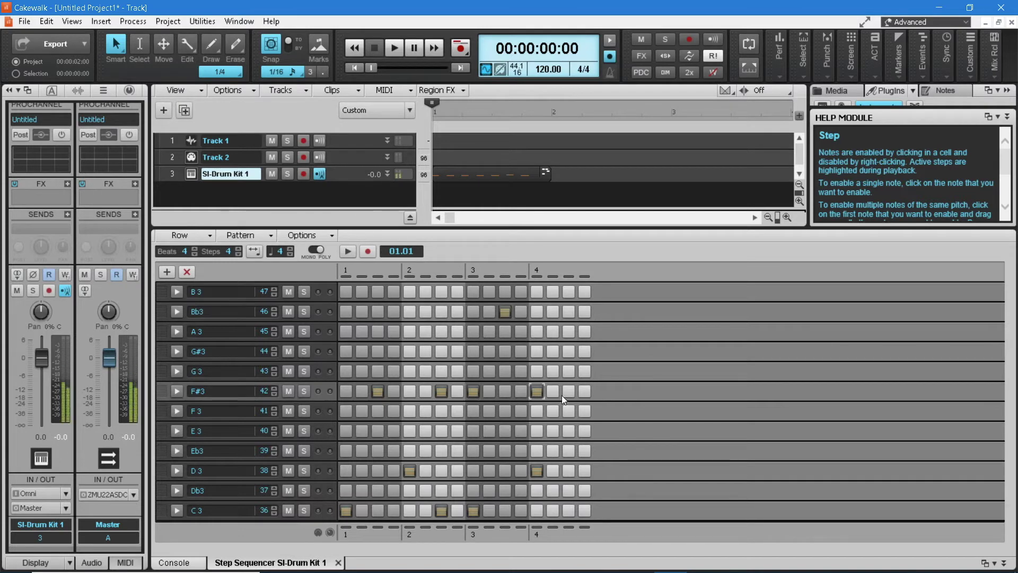
Enable step 15 on the F#3 row and play the pattern in the Step Sequencer to check the beat
left_click(568, 392)
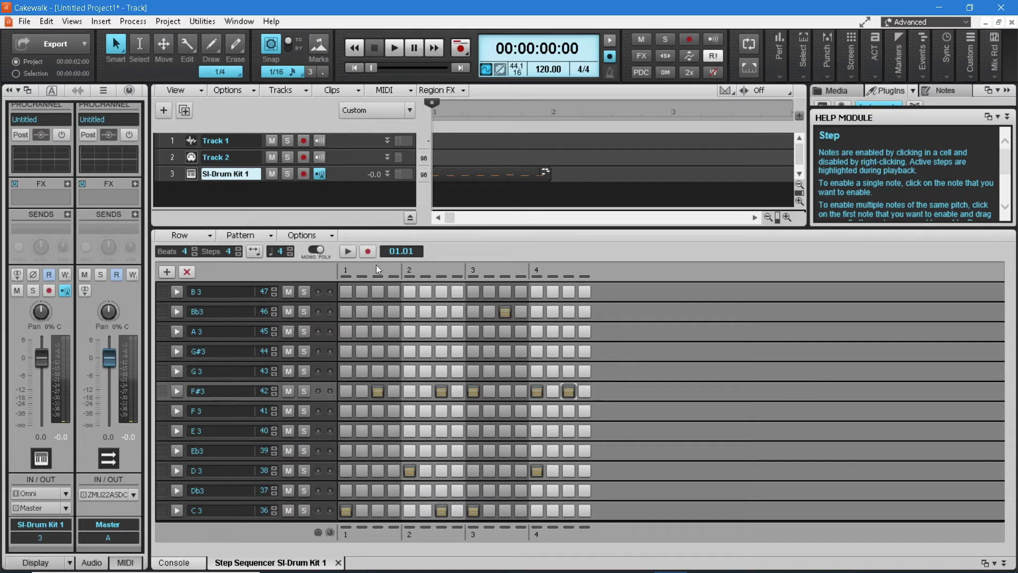
left_click(348, 251)
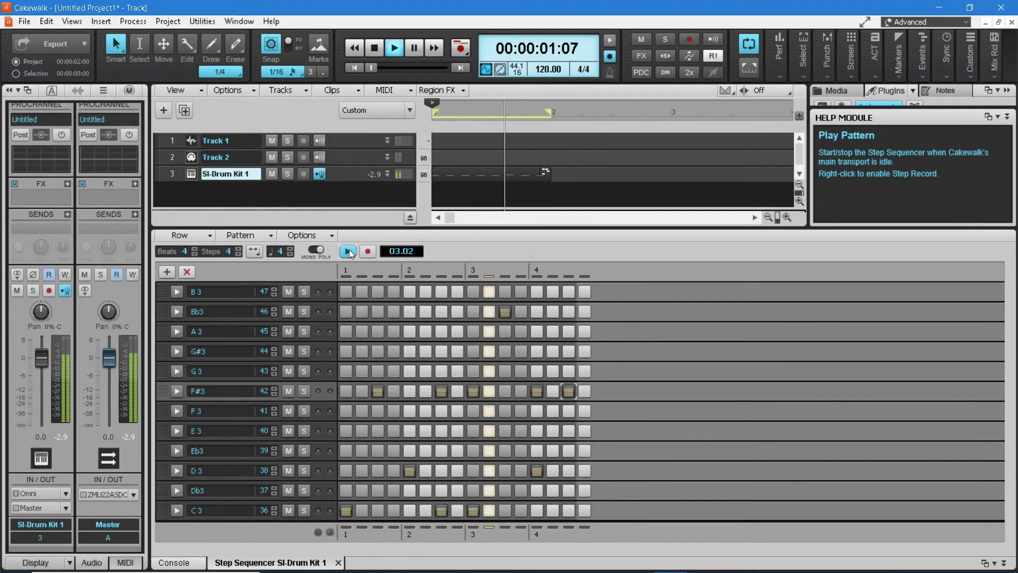
left_click(348, 251)
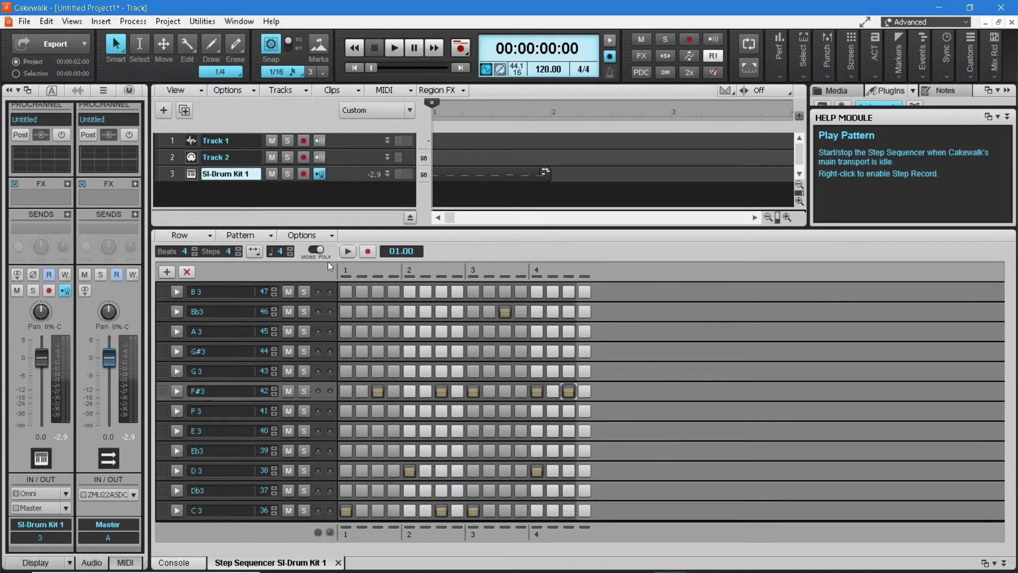
Close the Step Sequencer and play the project from the start to hear the drum clip
left_click(339, 562)
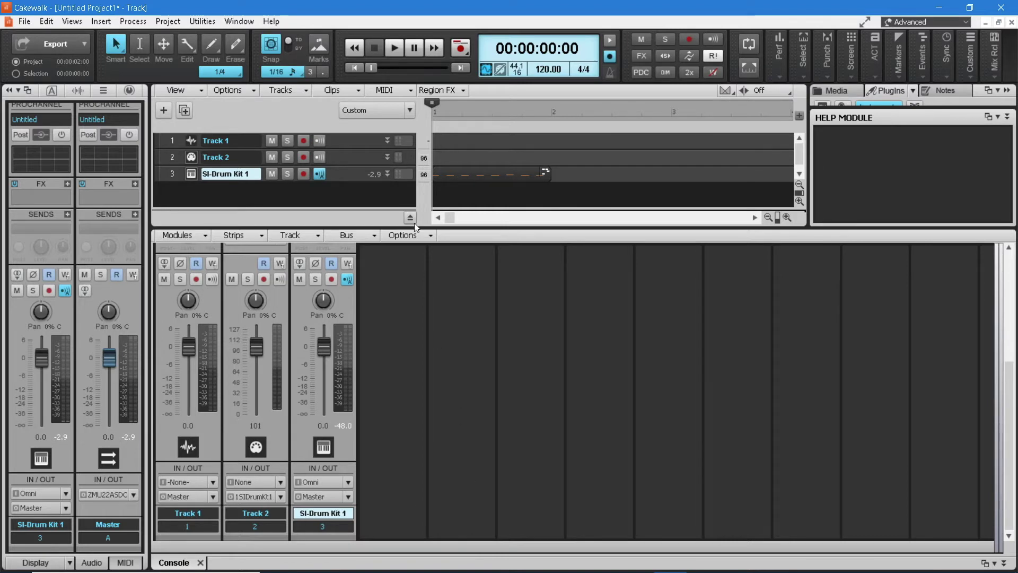
left_click(397, 49)
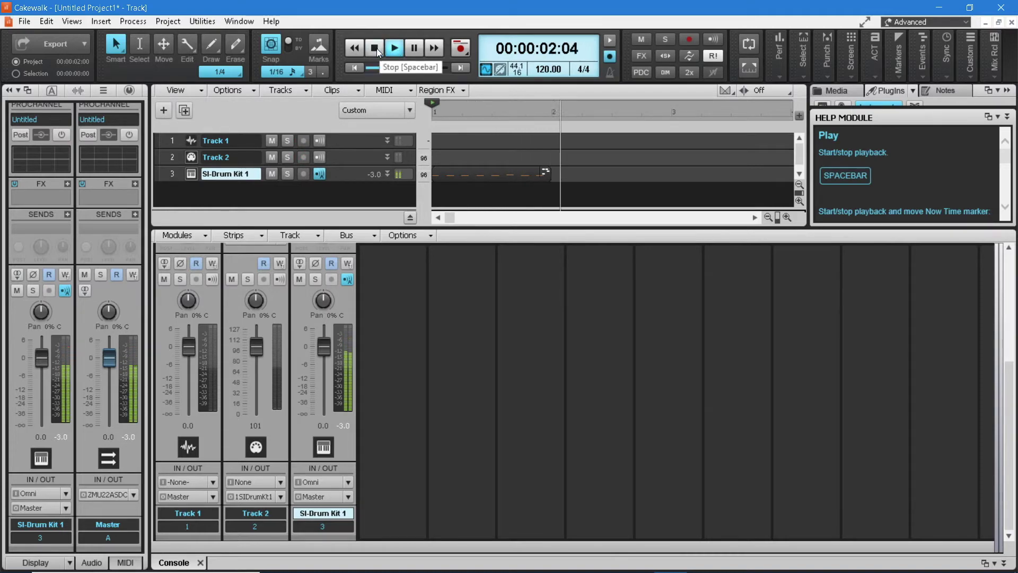
left_click(377, 49)
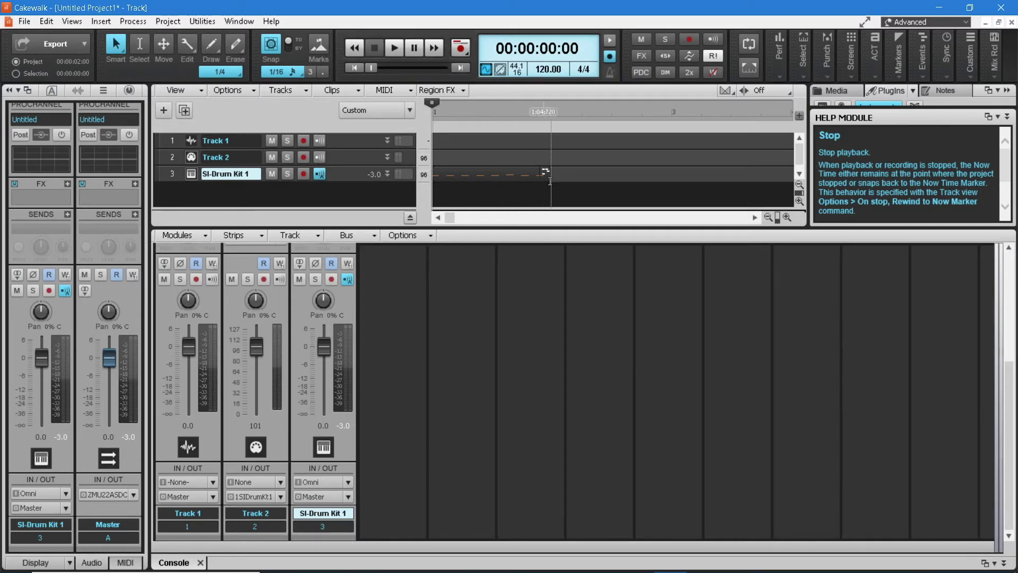
Try to extend the SI-Drum Kit 1 clip past measure 3, and undo the extension
left_click_drag(547, 172, 696, 175)
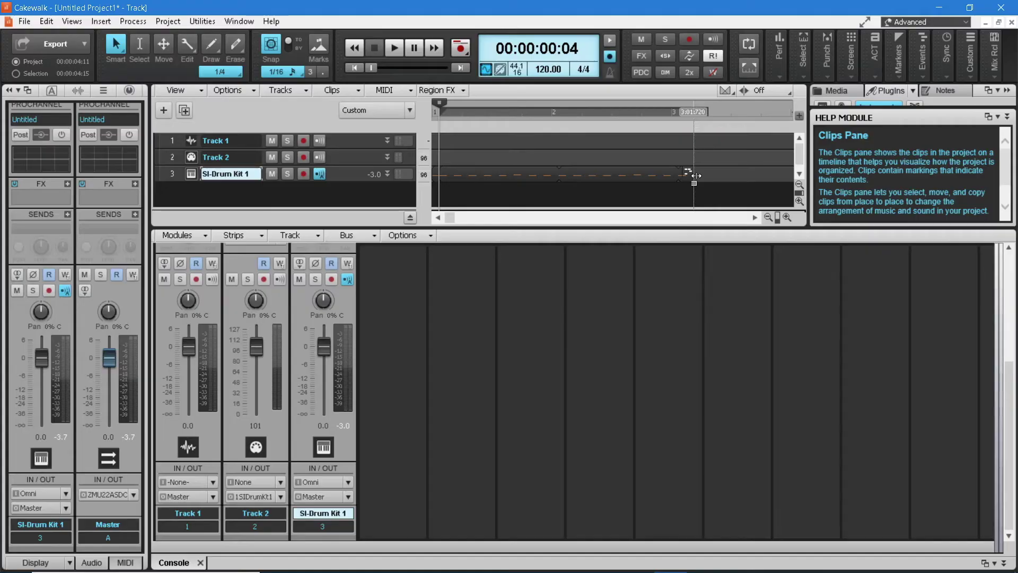
left_click(47, 21)
left_click(59, 38)
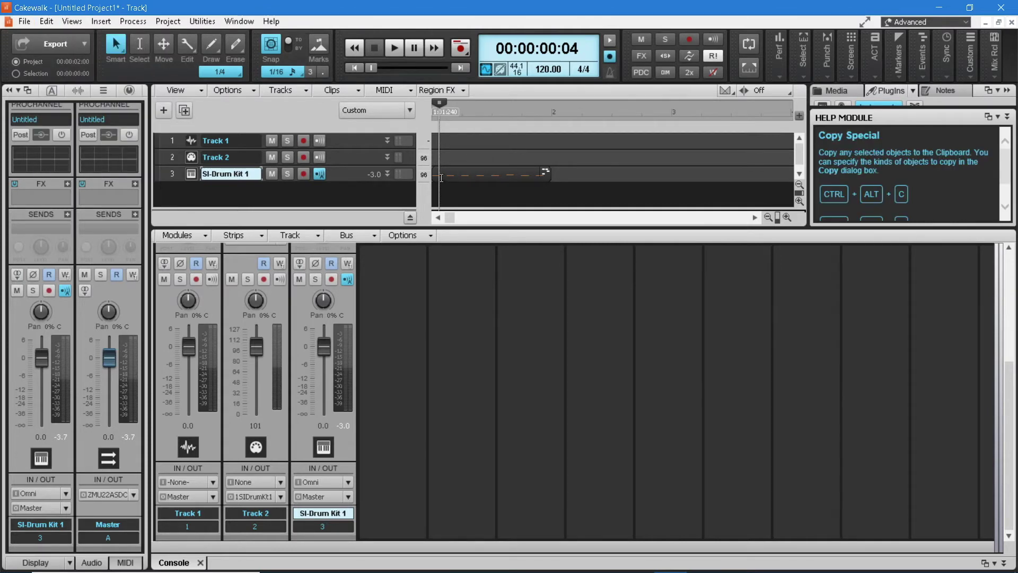
Copy the one-measure SI-Drum Kit 1 clip with only Events in Tracks included
left_click(441, 173)
right_click(441, 173)
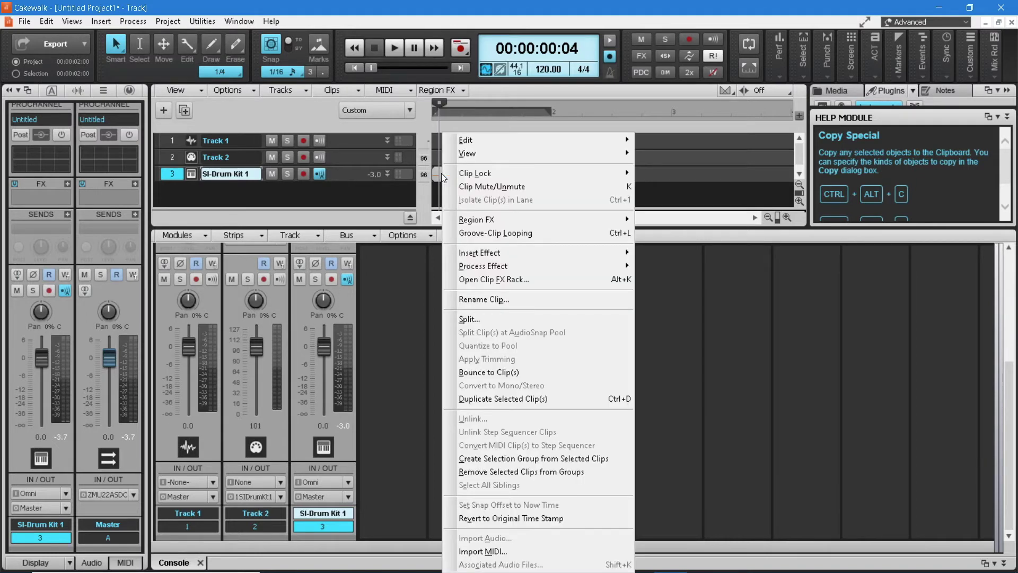
mouse_move(502, 135)
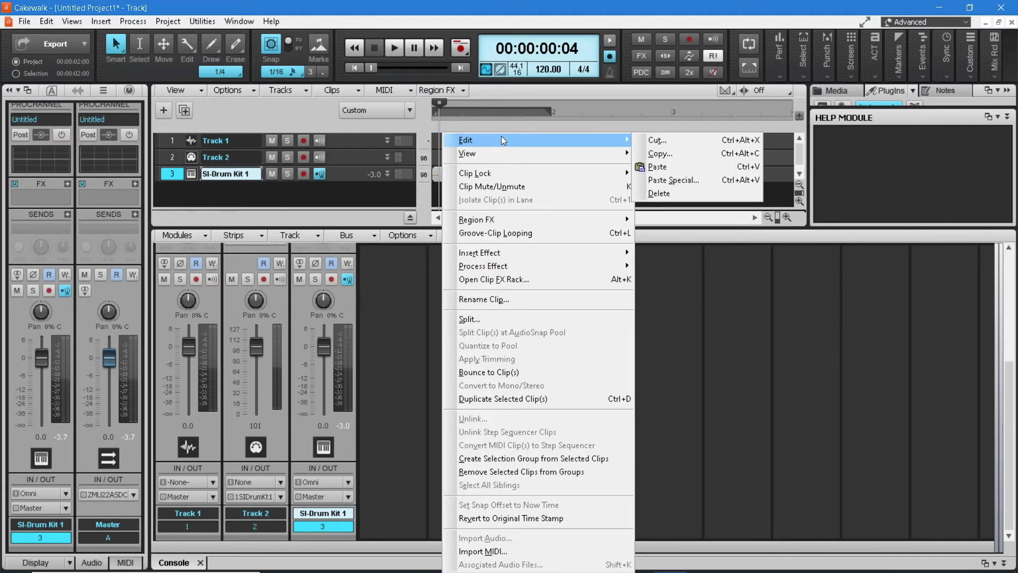
left_click(661, 154)
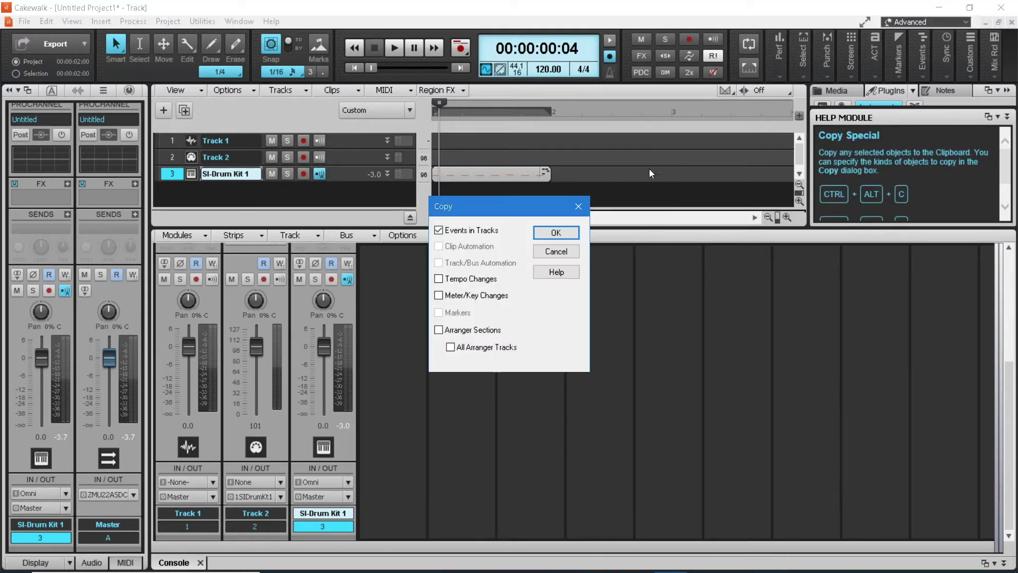
left_click(565, 232)
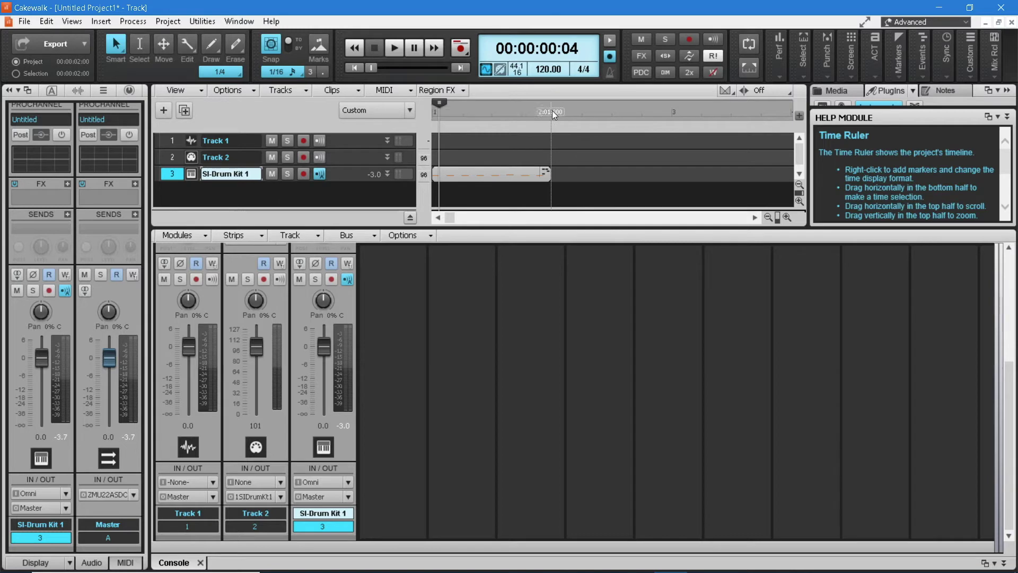
Paste the copied drum clip at the start of each measure from 2 through 9 and return to the project start
left_click(553, 111)
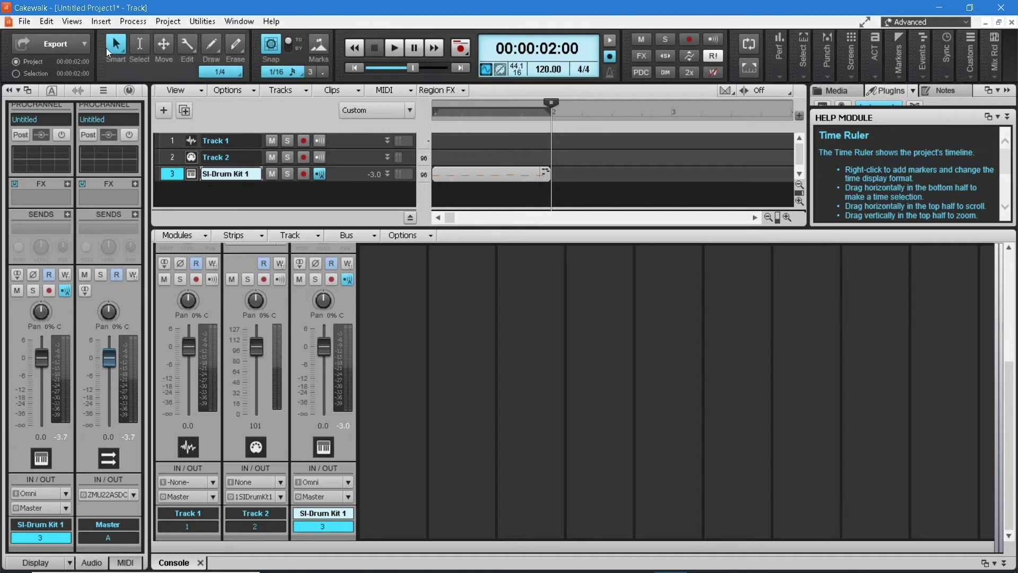
left_click(48, 24)
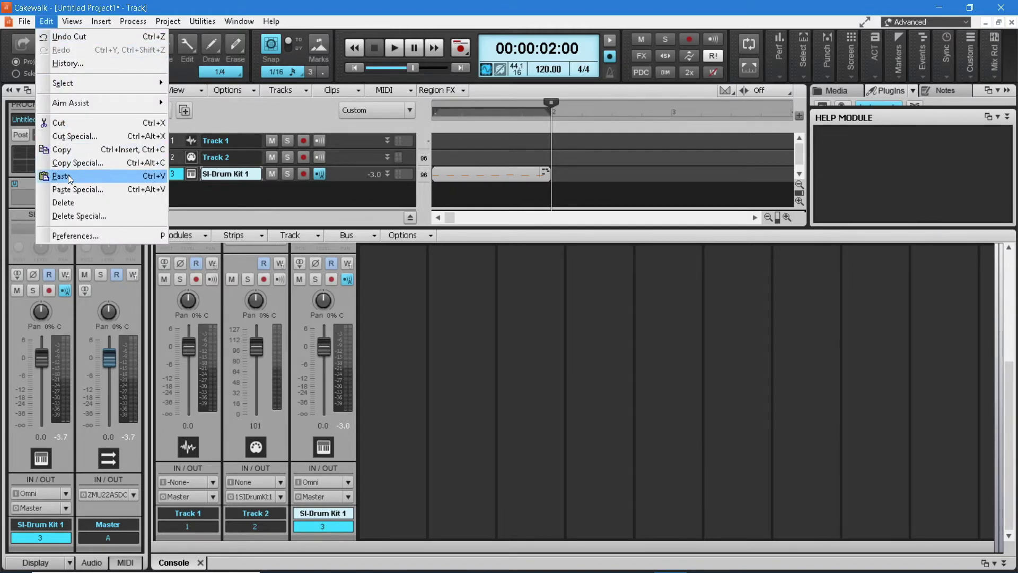
left_click(63, 176)
left_click(673, 110)
left_click_drag(790, 107, 633, 112)
key("alt+e")
key("p")
left_click(47, 22)
key("p")
left_click(47, 22)
key("p")
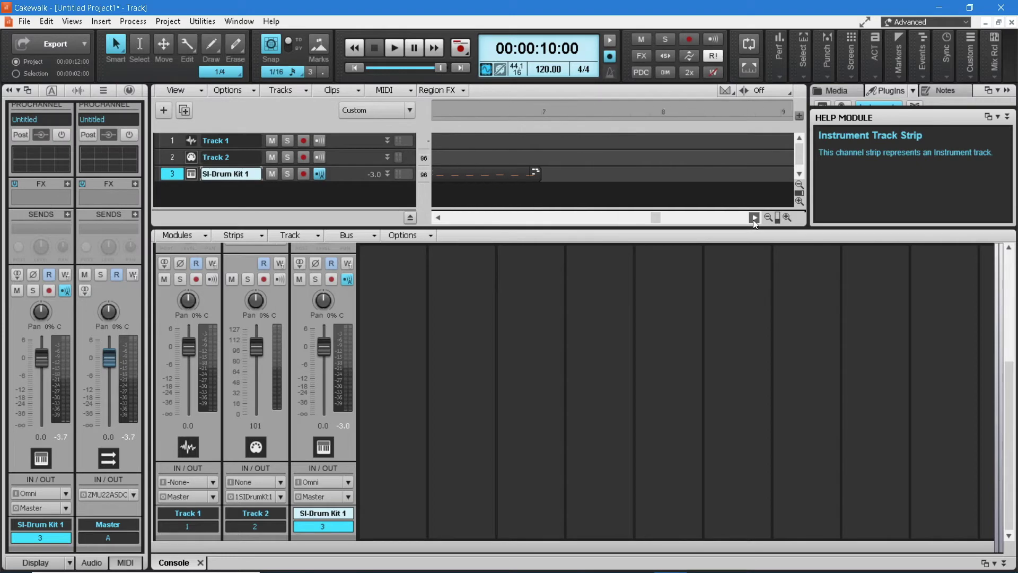
key("alt+e")
key("p")
key("alt+e")
key("p")
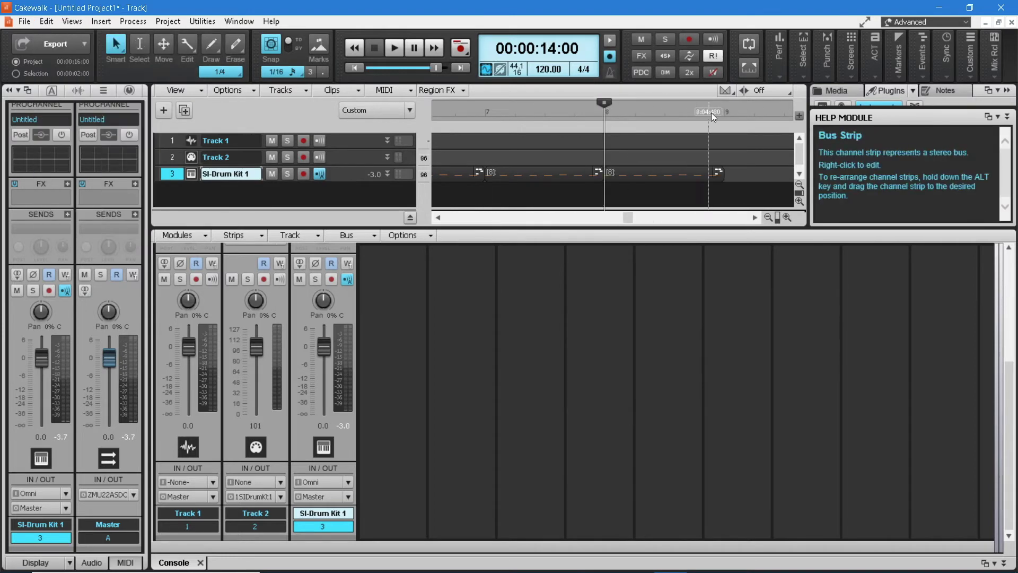
key("alt+e")
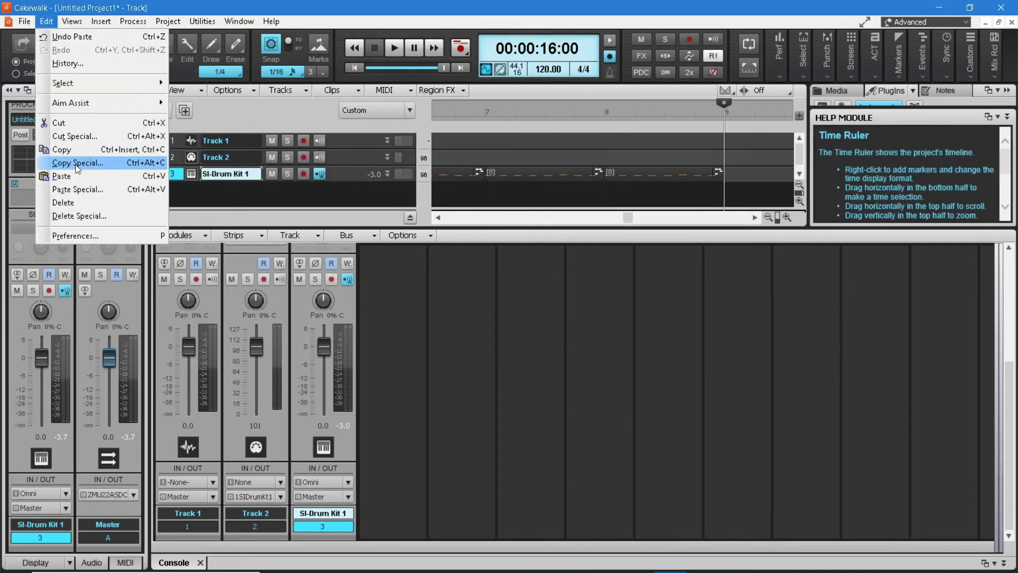
key("p")
left_click(356, 68)
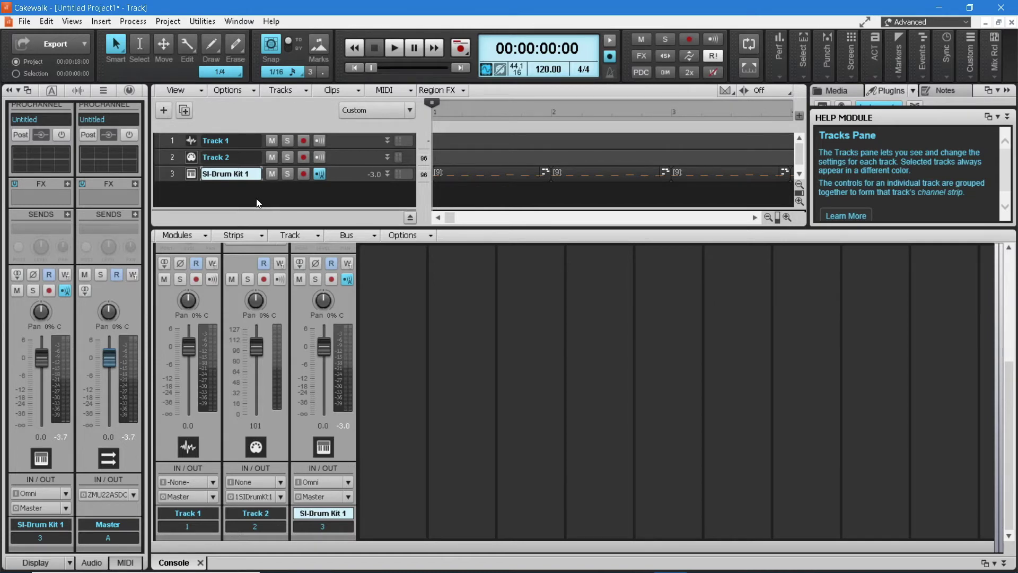
Set the project tempo to 60 and play back the repeated drum beat from the start
left_click(548, 69)
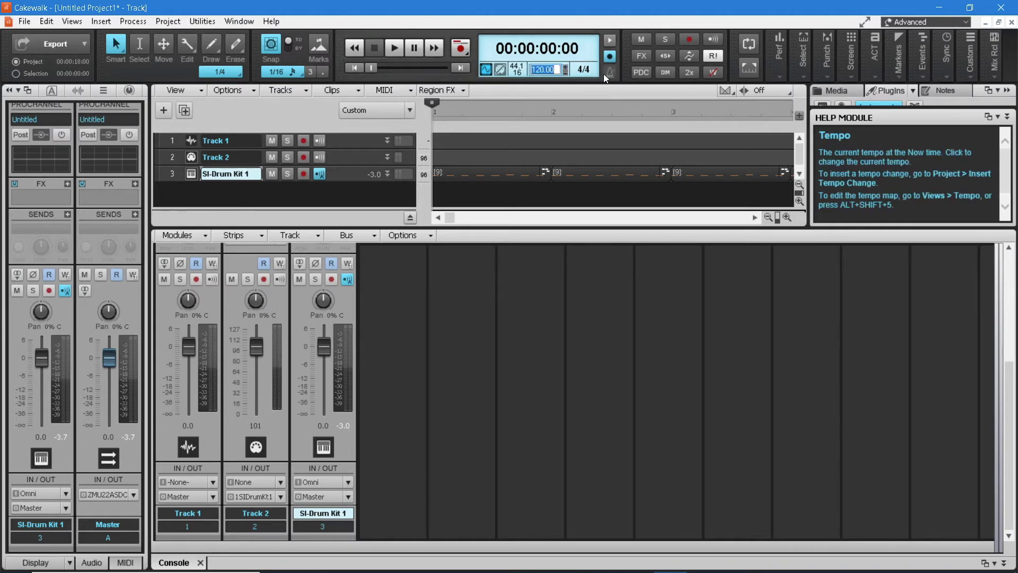
scroll(567, 74, "down", 4)
scroll(567, 75, "down", 1)
scroll(566, 72, "up", 1)
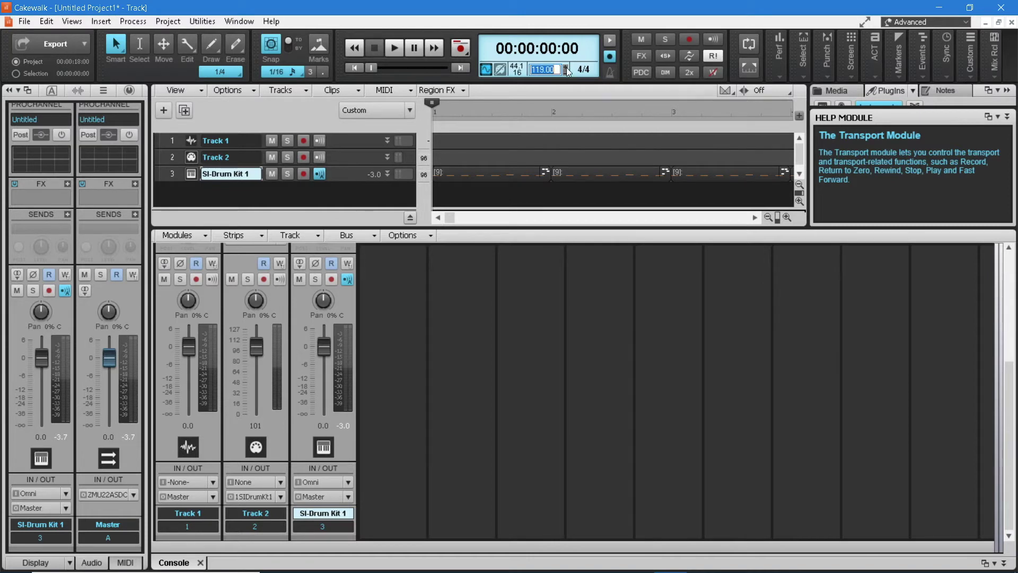
type("60")
key("Return")
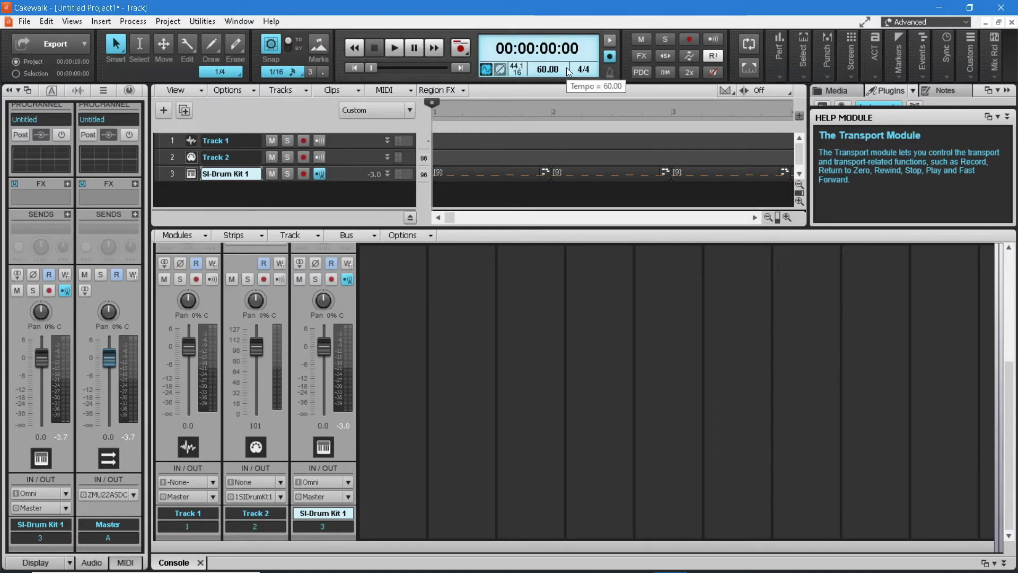
left_click(394, 50)
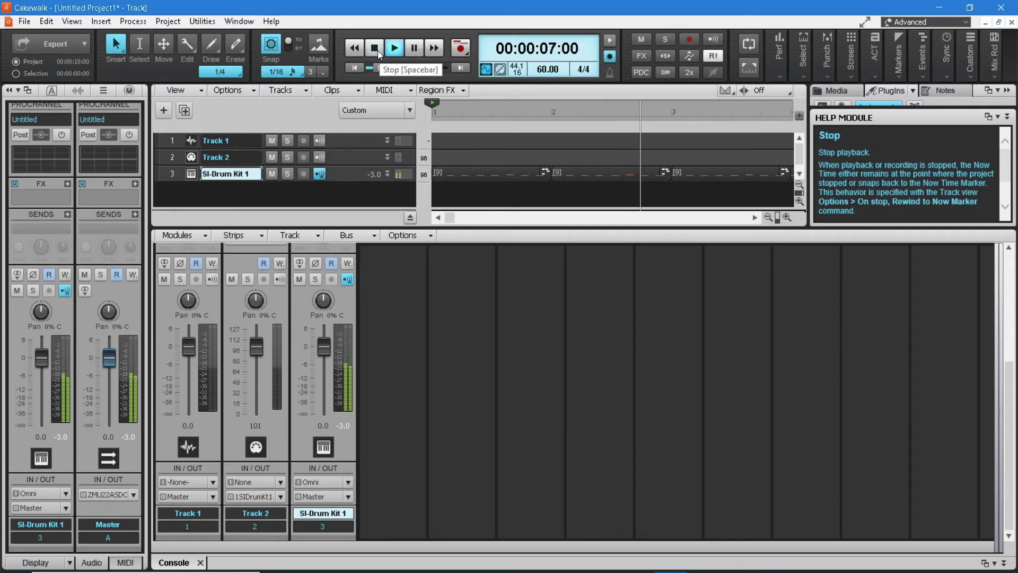
left_click(378, 49)
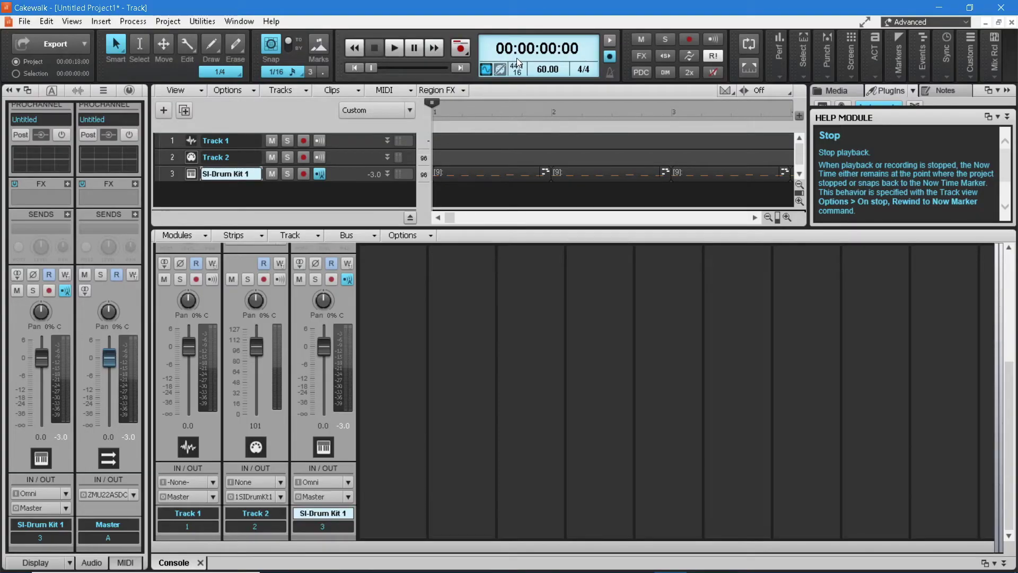
Insert SI-Electric Piano as a simple instrument track below the drum track and open its synth window
left_click_drag(570, 229, 569, 399)
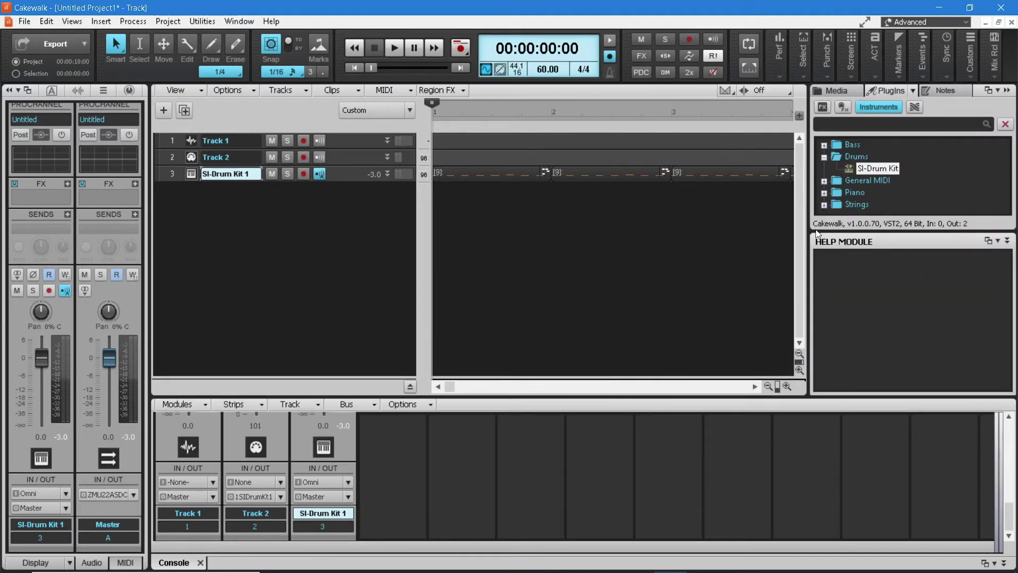
double_click(833, 193)
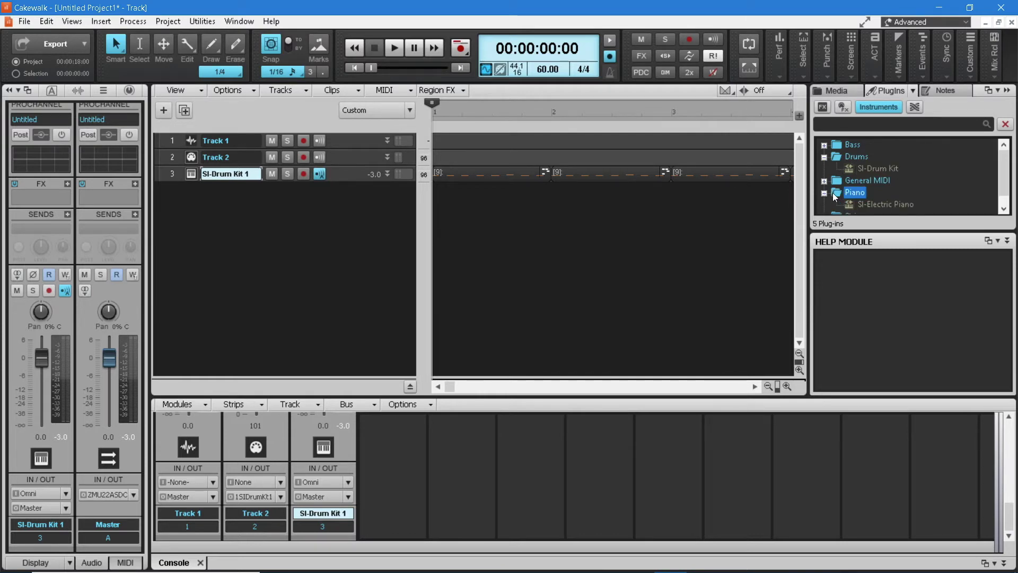
double_click(903, 205)
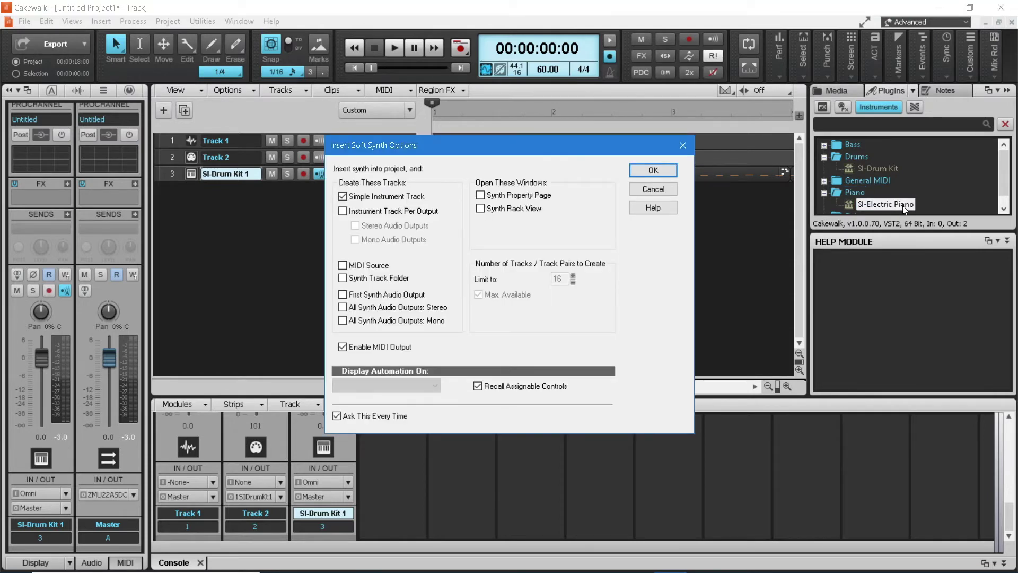
left_click(654, 170)
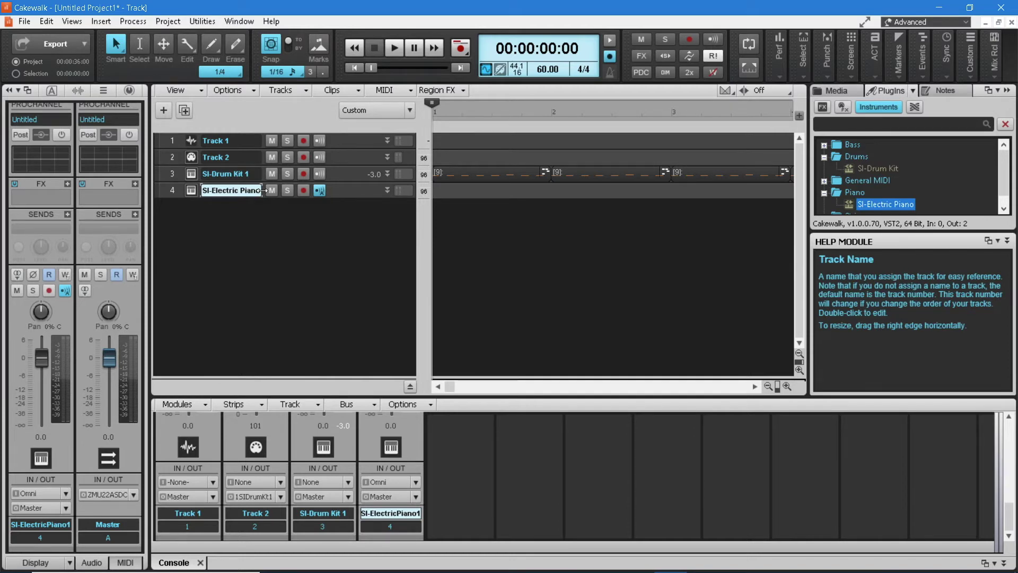
left_click(189, 190)
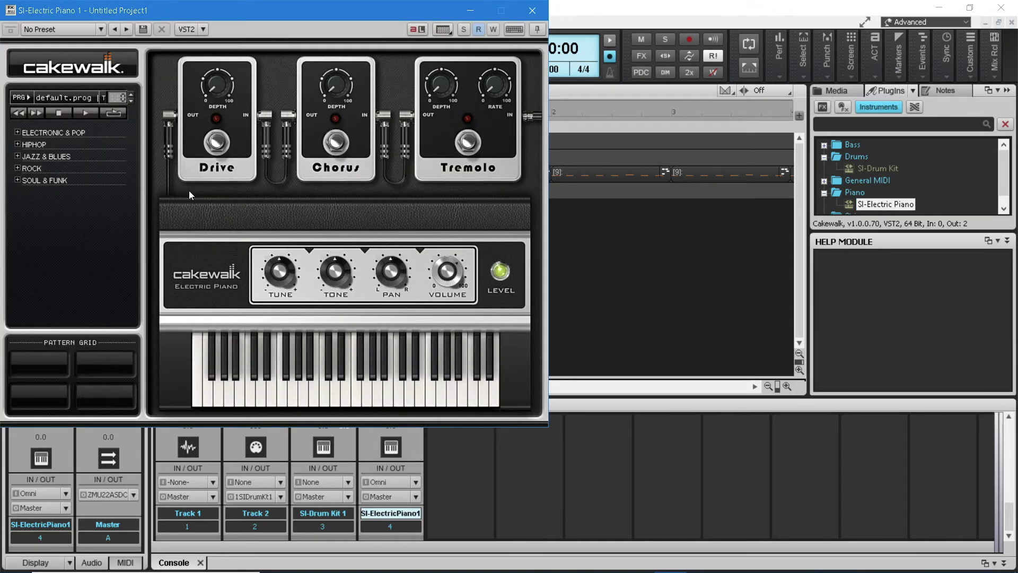
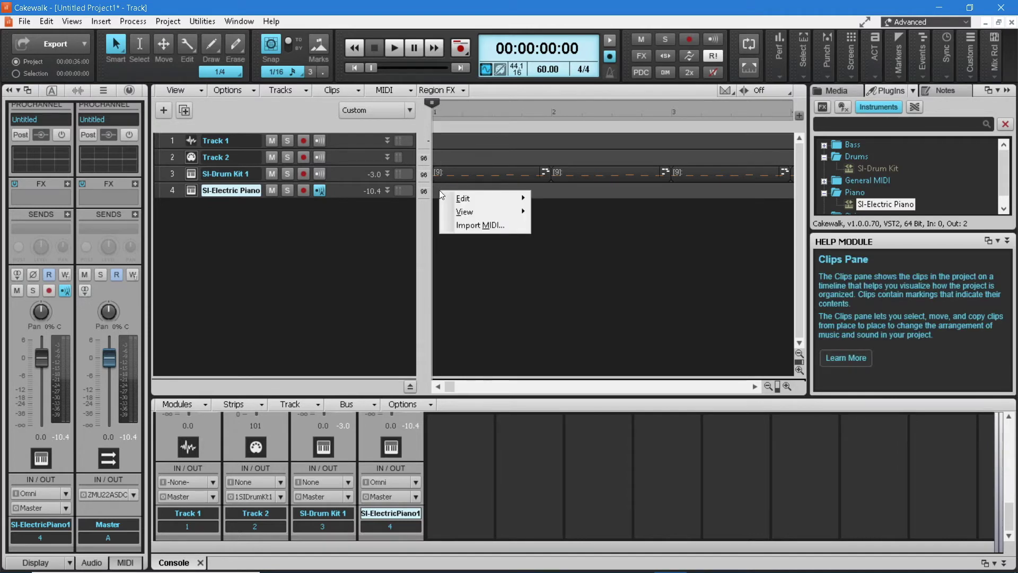
Open the Piano Roll View for the SI-Electric Piano track and enlarge it to show more keys
mouse_move(467, 214)
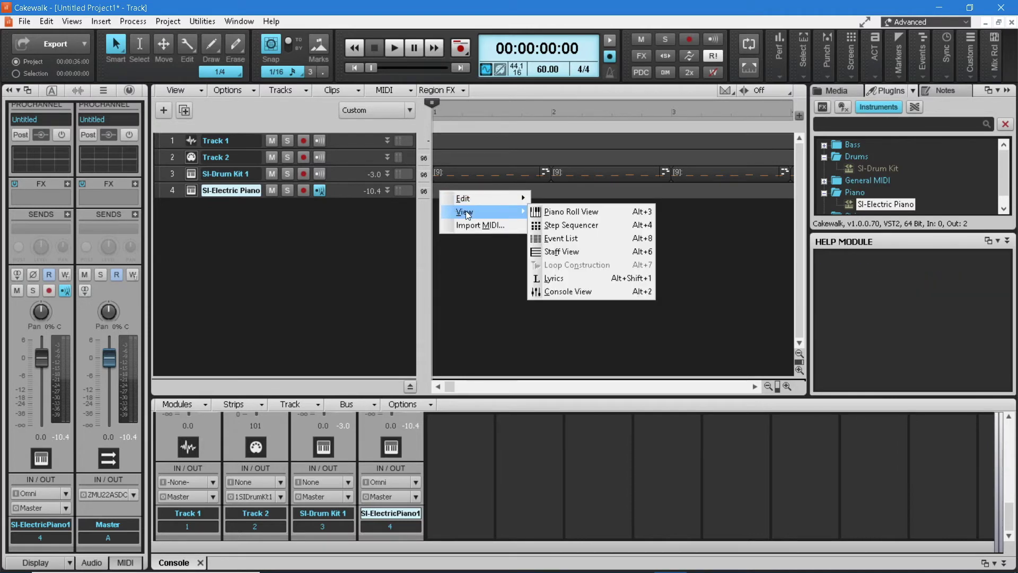
left_click(558, 214)
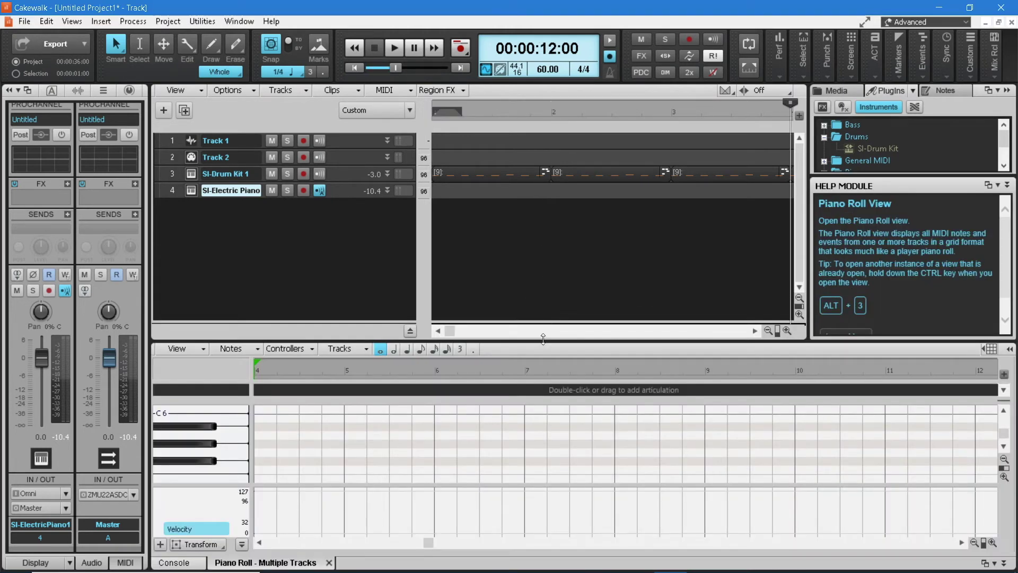
left_click_drag(543, 340, 532, 227)
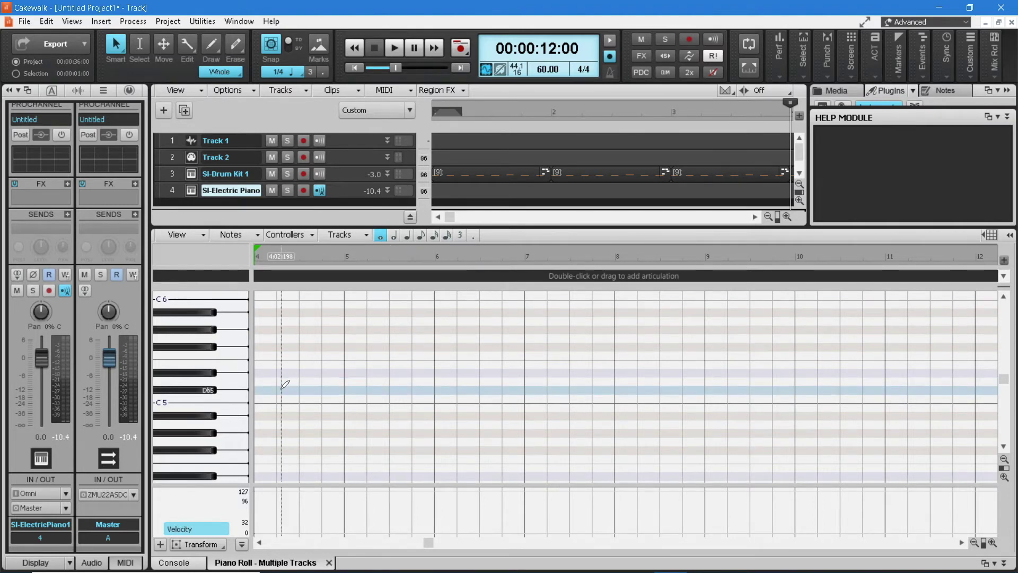
Audition electric piano keys around C5 and C6 on the Piano Roll keyboard
left_click(243, 396)
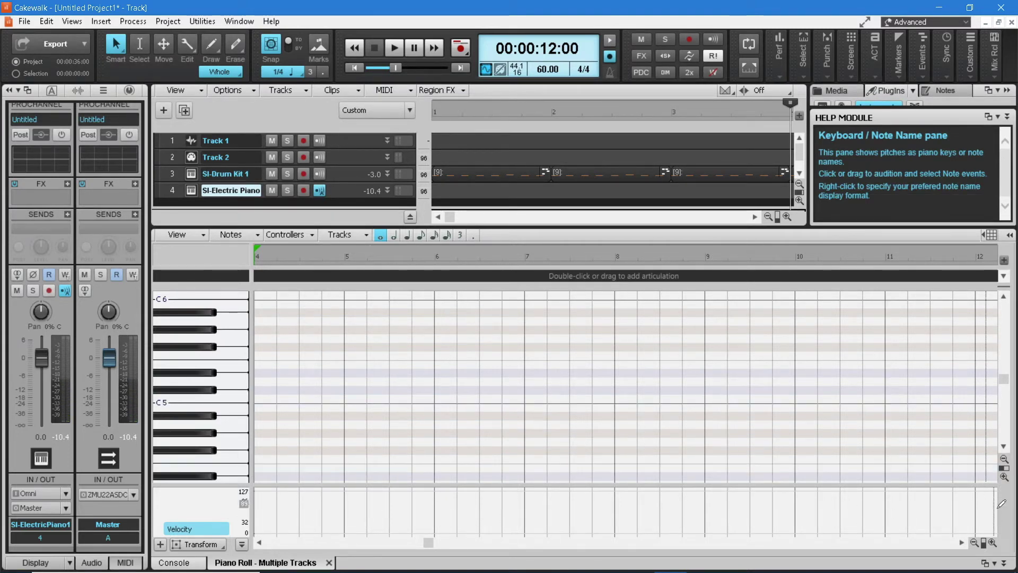
left_click_drag(1006, 381, 1006, 364)
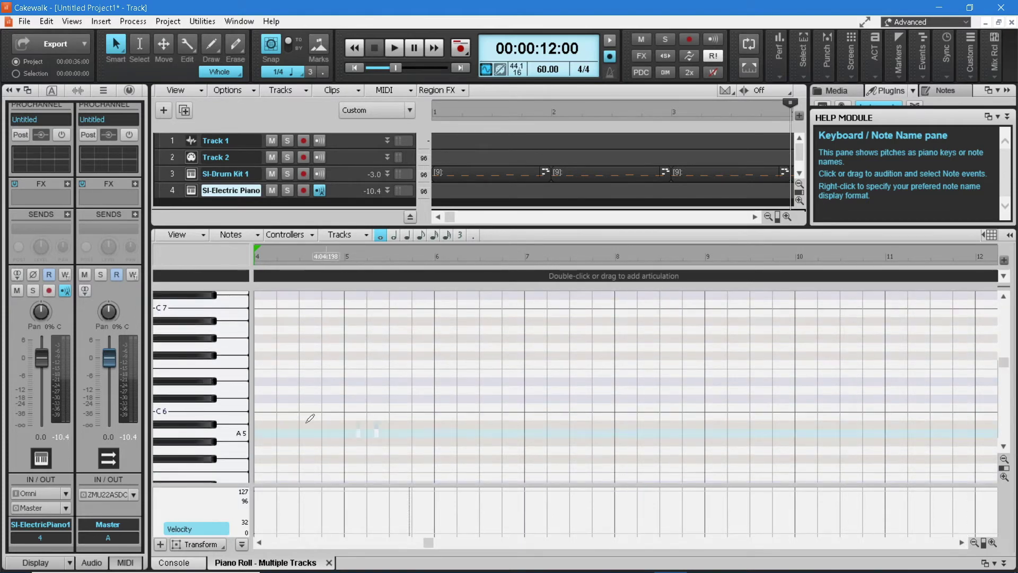
left_click(234, 408)
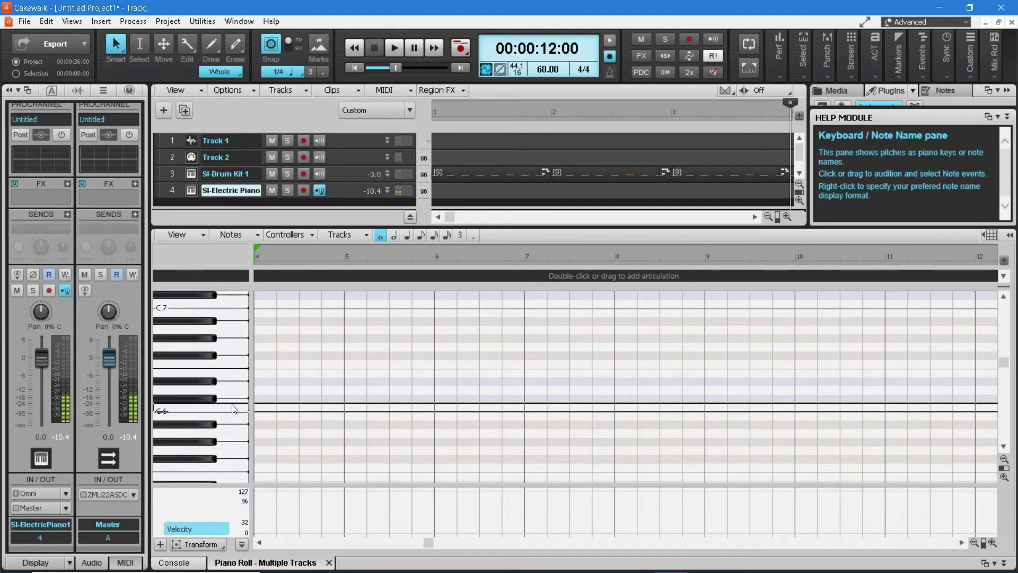
Audition the electric piano keys just above C4 on the Piano Roll keyboard
left_click_drag(1008, 361, 1009, 399)
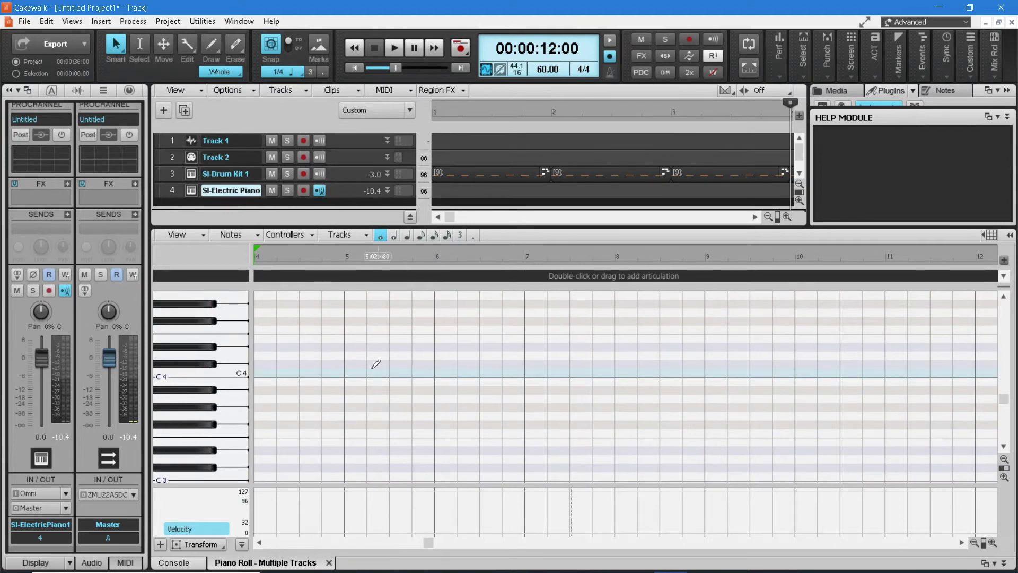
left_click(234, 348)
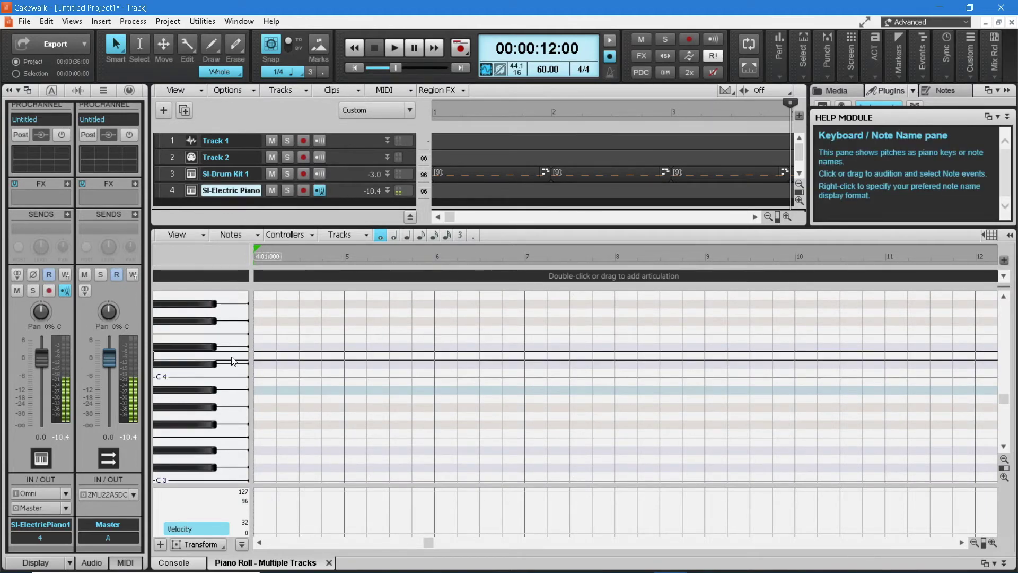
left_click(233, 359)
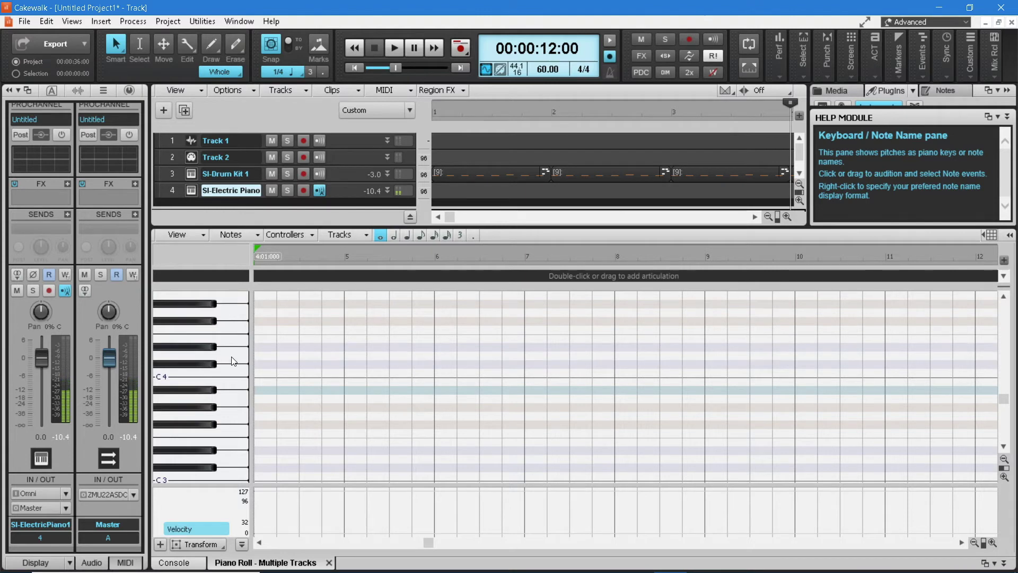
Replace a trial quarter-note C4 with a whole-note C4 at the start of measure 4
left_click(259, 371)
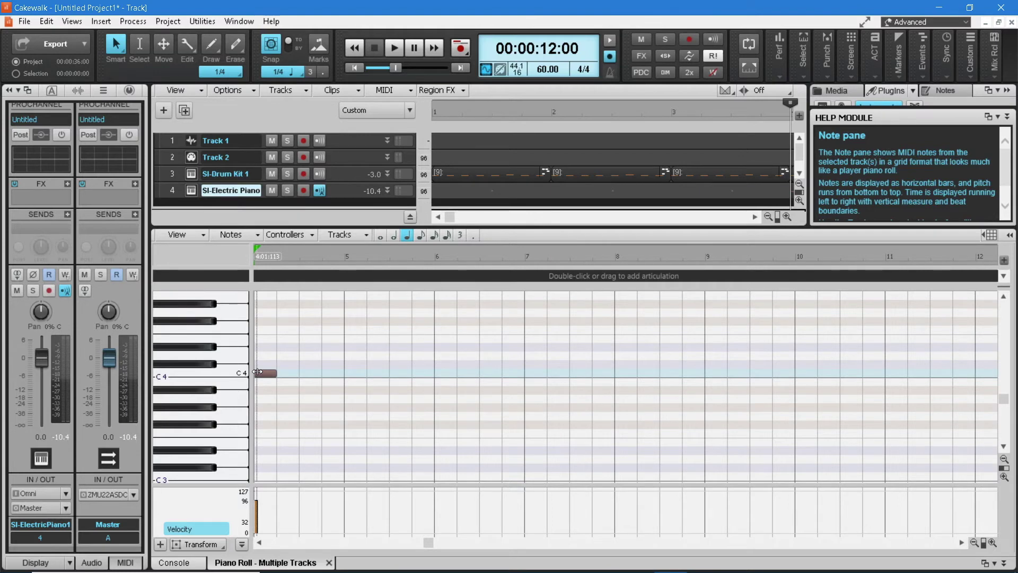
right_click(264, 373)
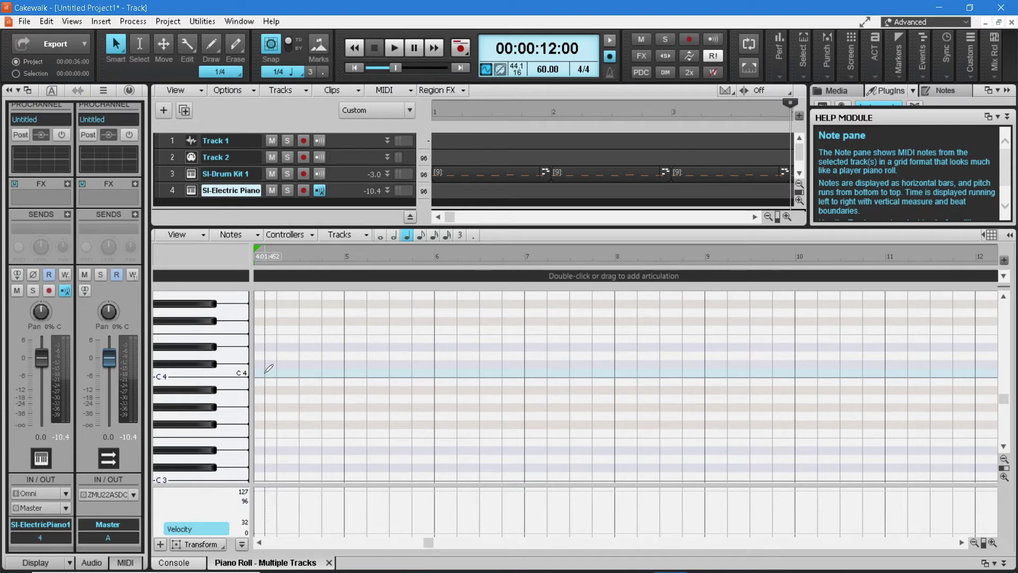
left_click(382, 237)
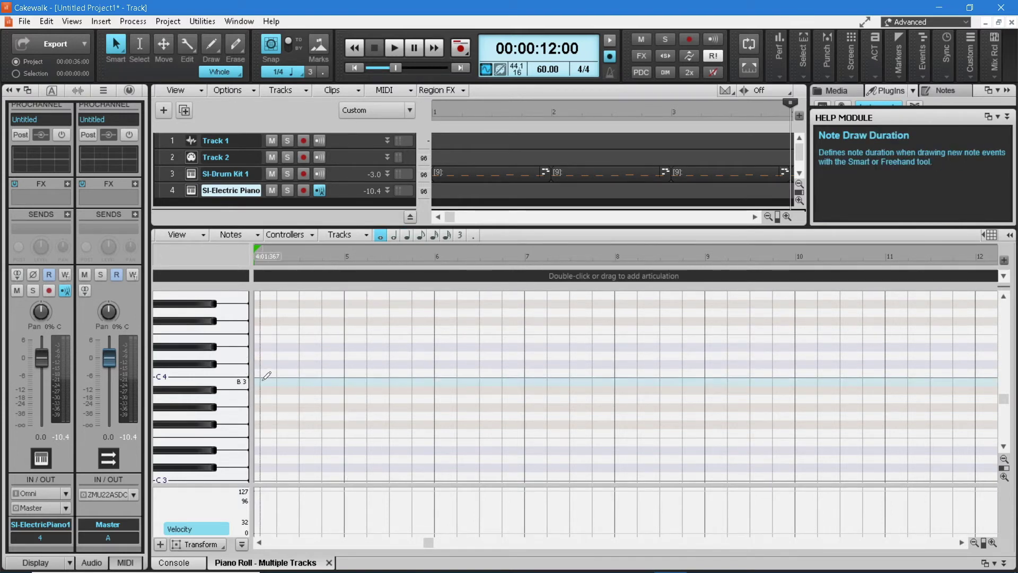
left_click(277, 370)
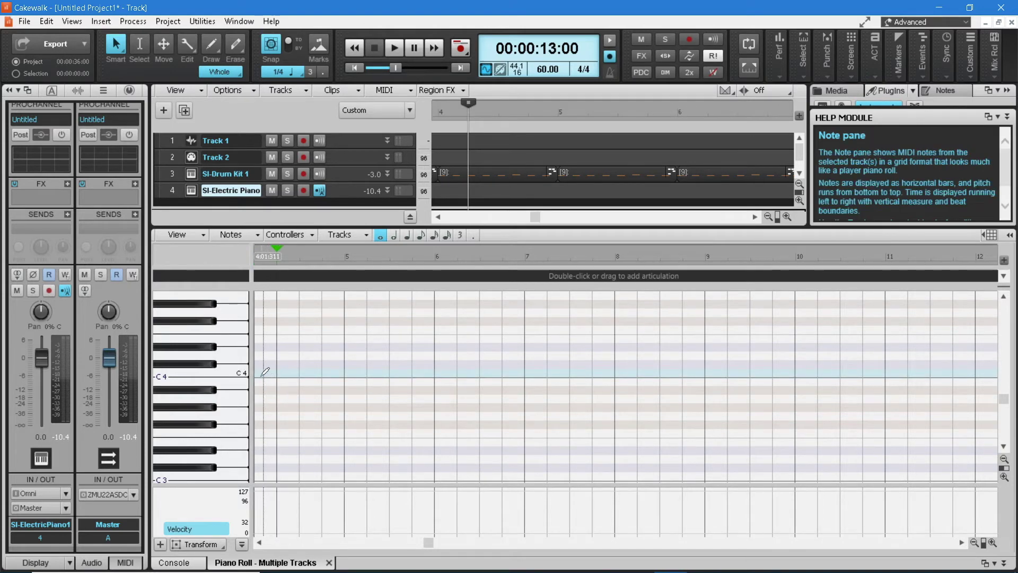
left_click(261, 372)
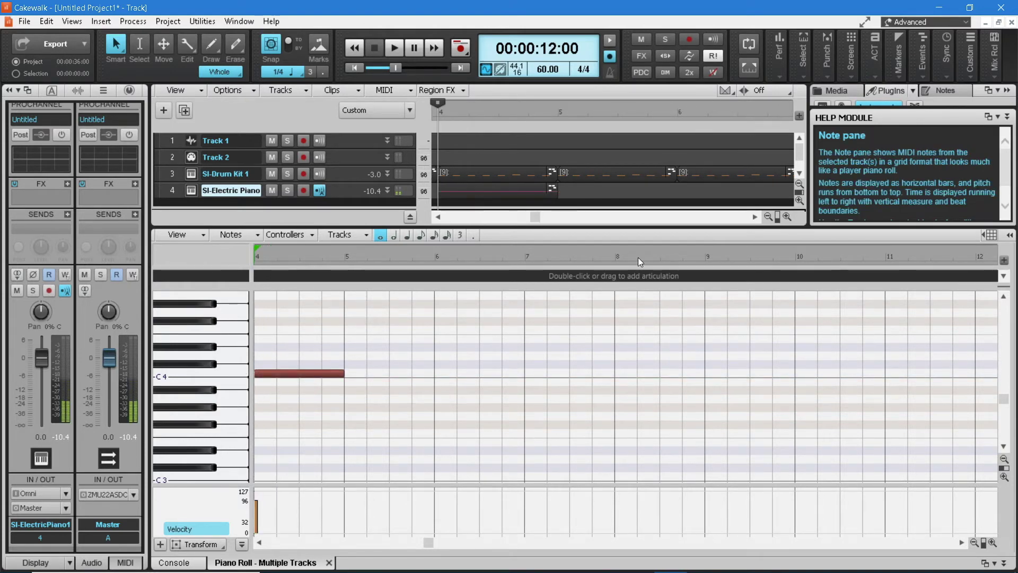
Add a half-note D4 at measure 5 and an eighth-note Eb4 at measure 6
left_click(396, 238)
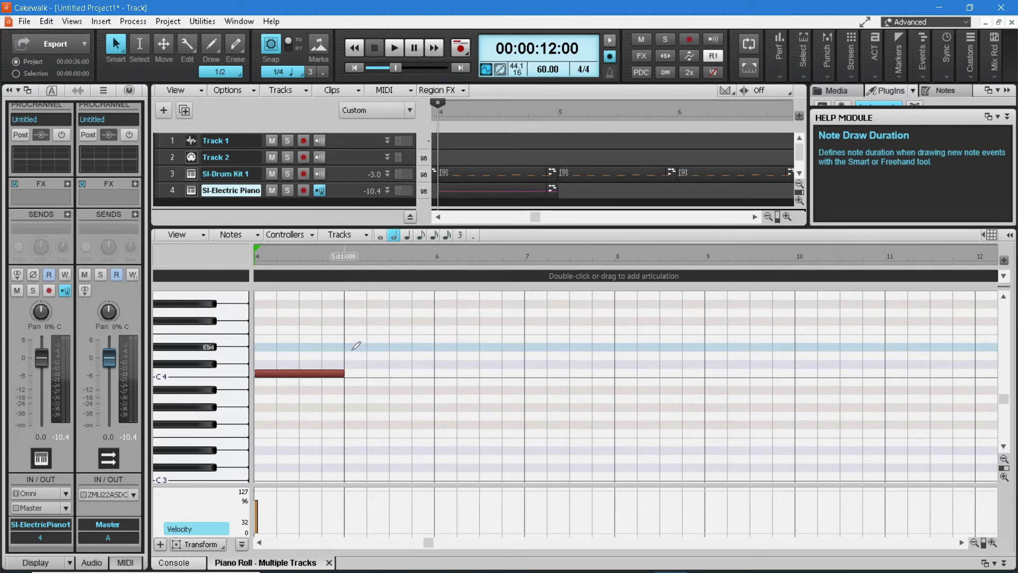
left_click(349, 355)
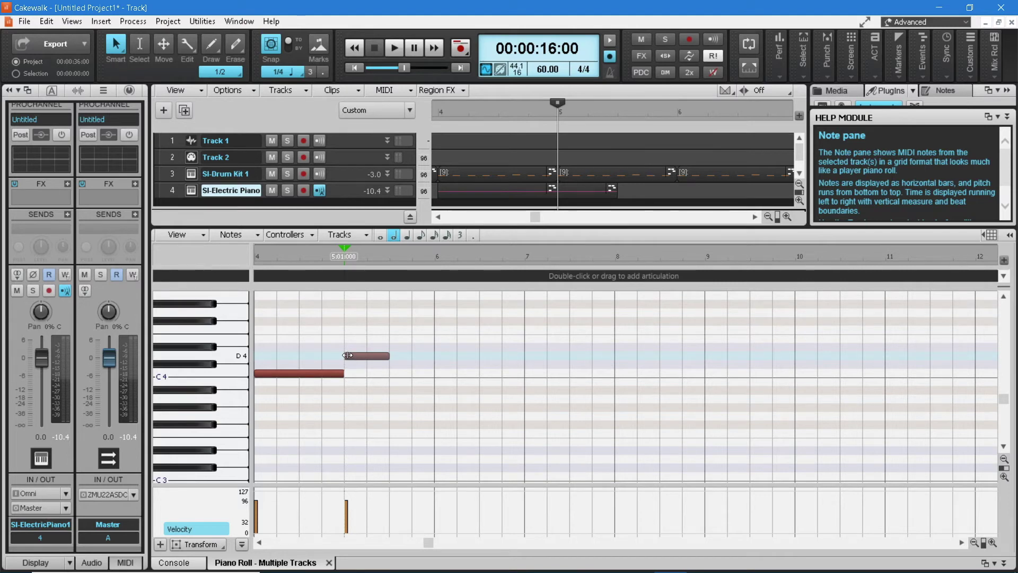
left_click(421, 236)
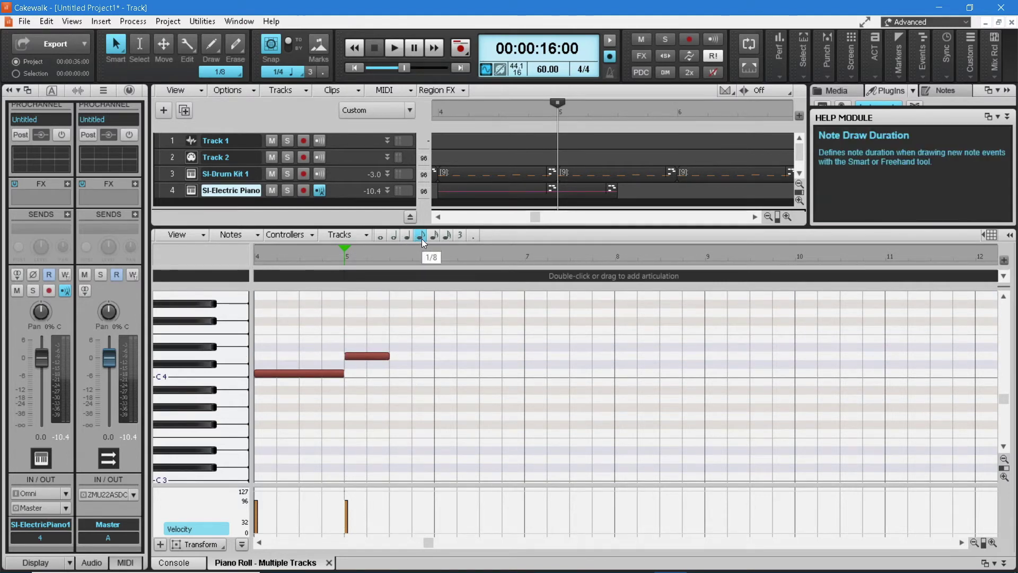
left_click(440, 347)
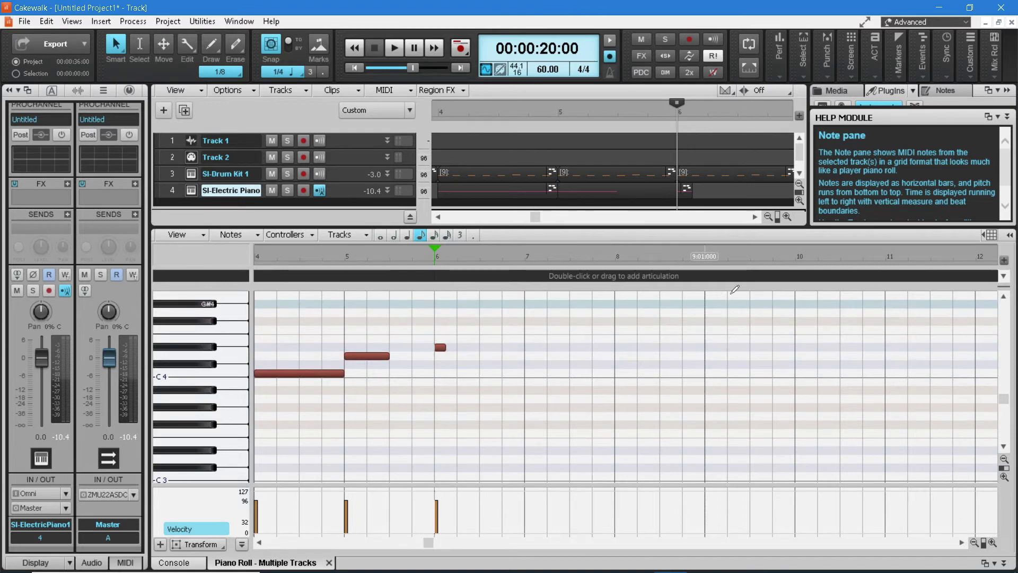
Show the Piano Roll grid controls and draw whole notes F4 and F#4 starting in the second half of measure 6
left_click(993, 235)
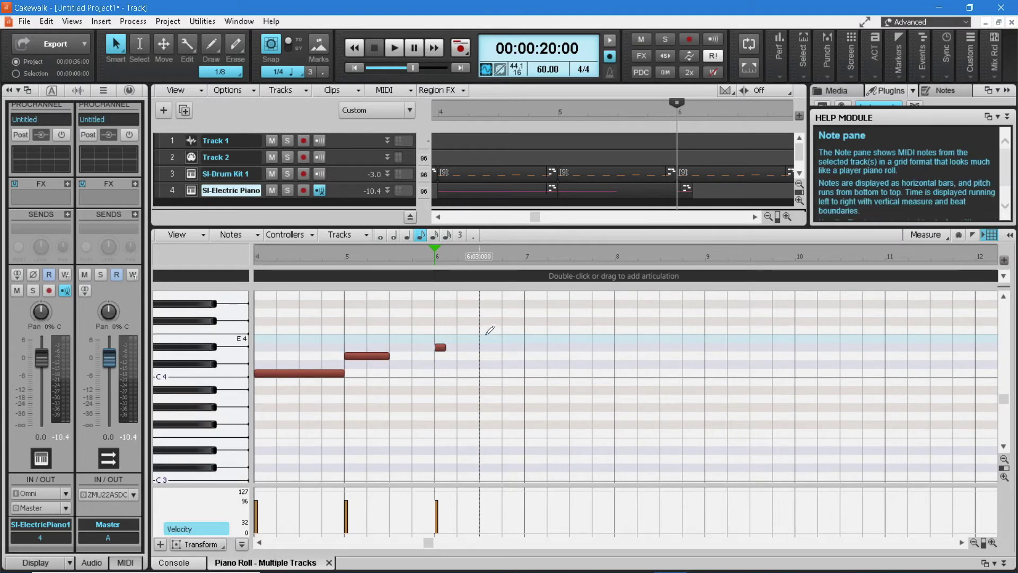
left_click(379, 235)
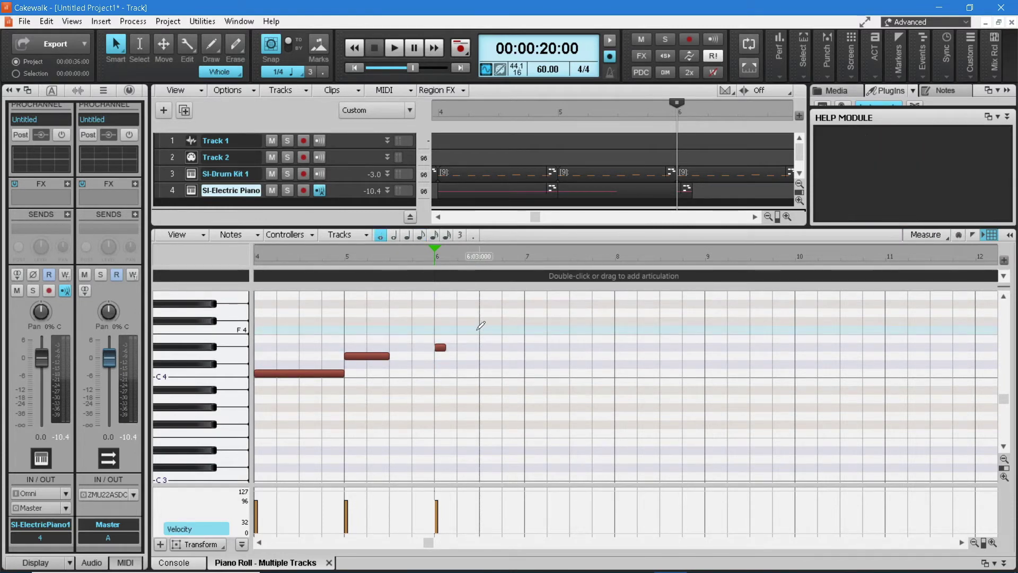
left_click(481, 330)
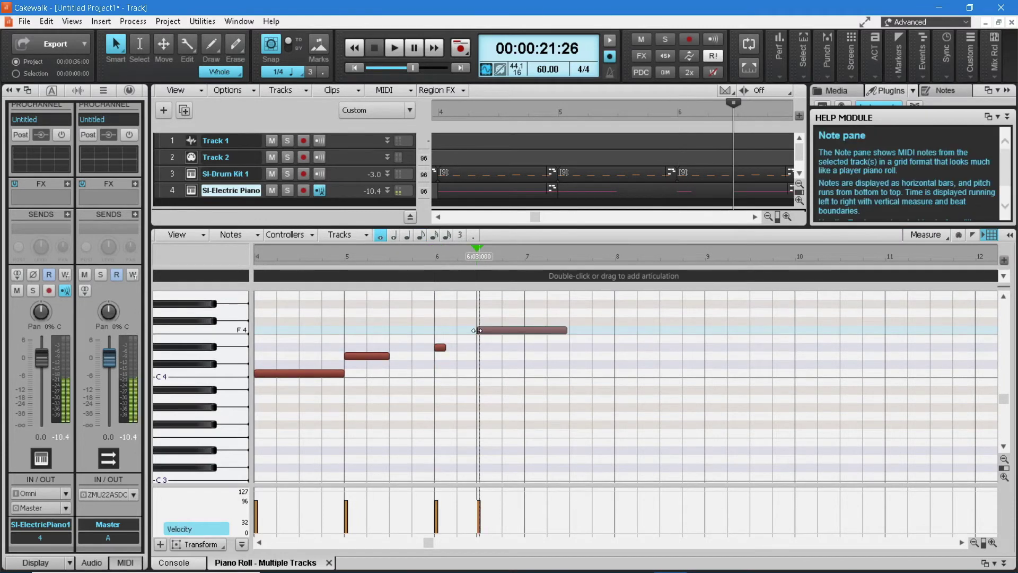
left_click(513, 322)
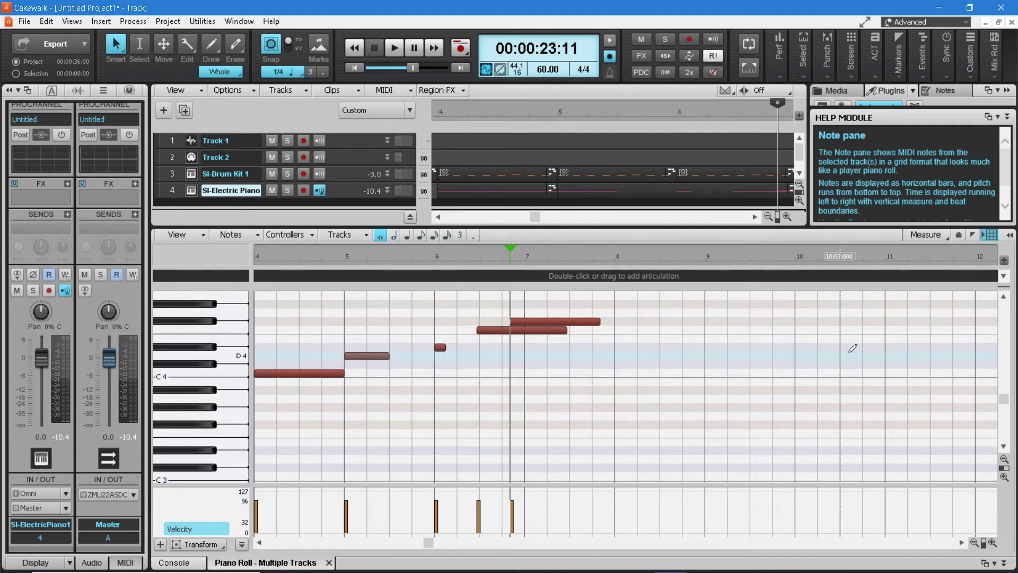
Enable the Piano Roll's Measure snapping and place whole notes D4 at measure 7 and Bb3 at measure 8
left_click(931, 235)
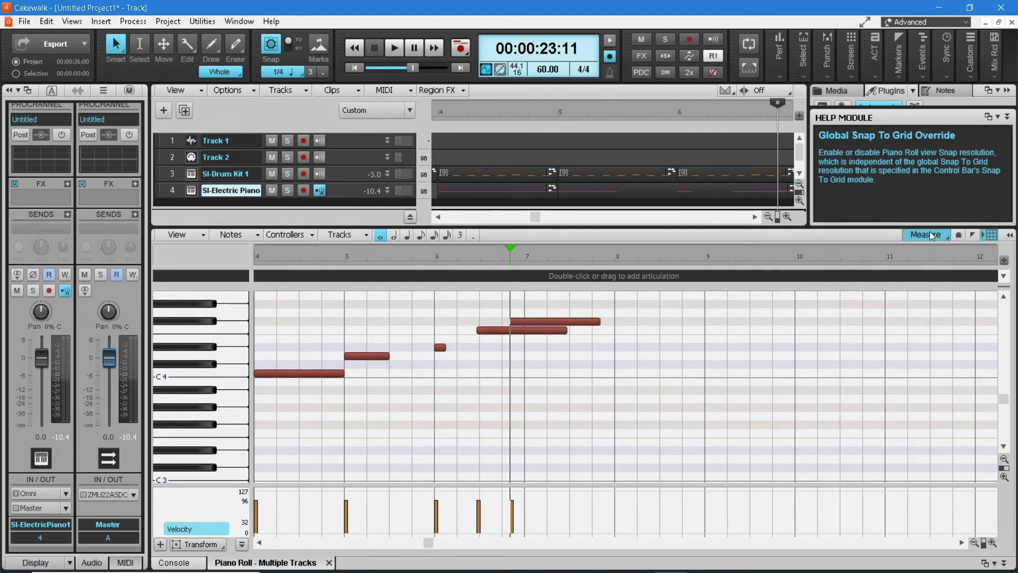
left_click(566, 355)
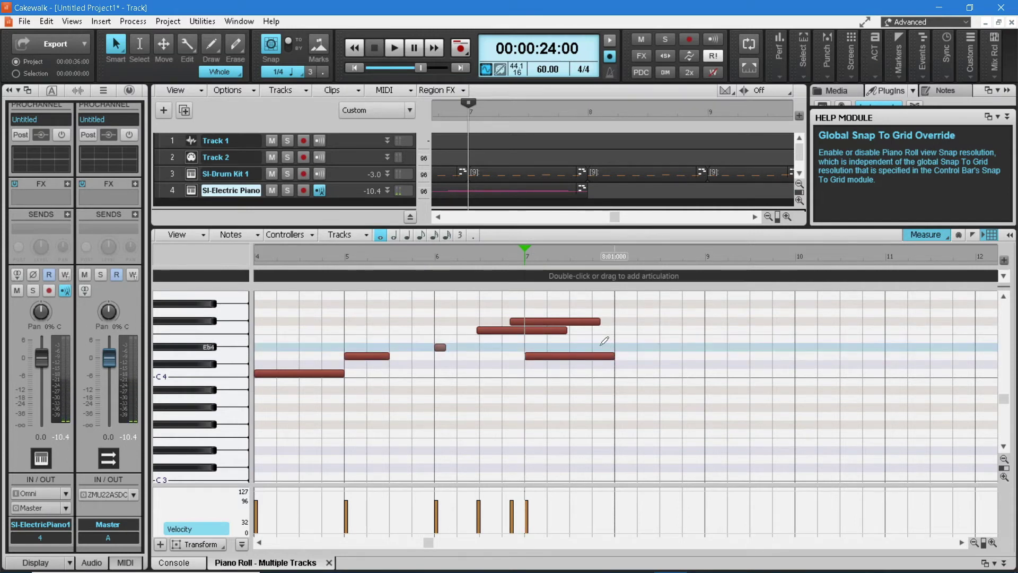
left_click(583, 389)
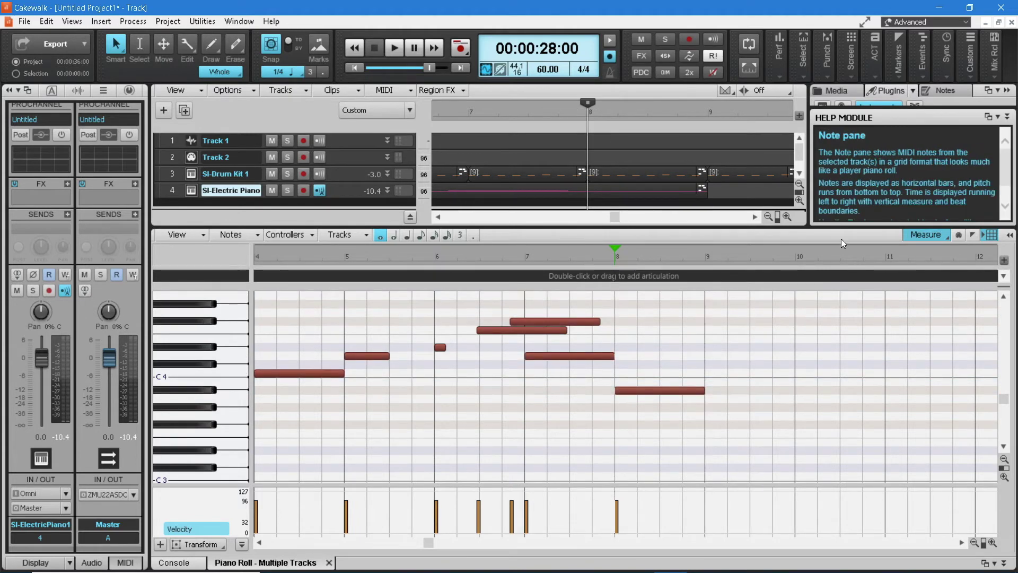
Set the Piano Roll snap to 1/4 and draw overlapping whole notes Eb4, E4, F4, F#4 and G4 across measures 9 and 10
left_click(916, 234)
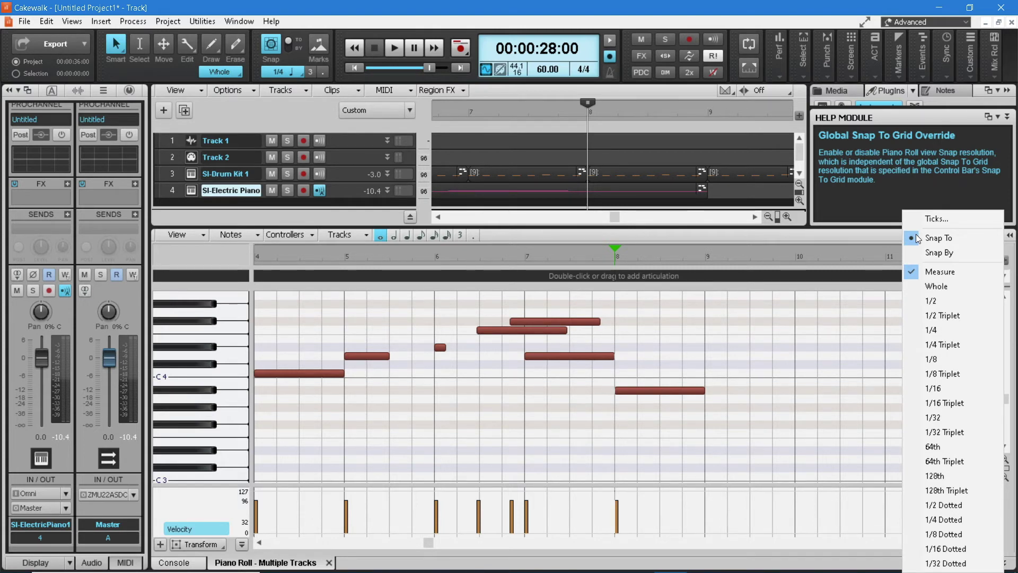
left_click(953, 327)
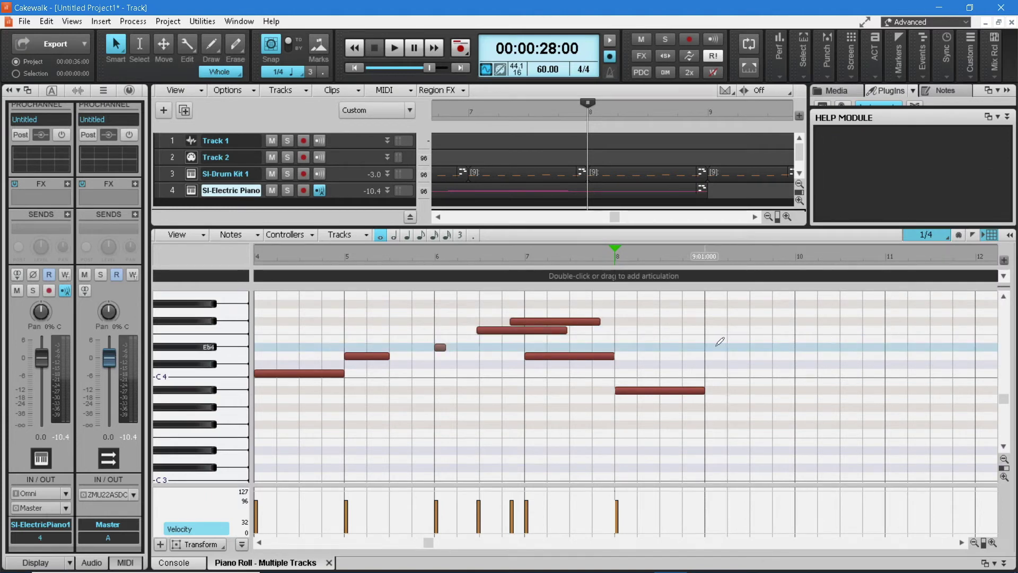
left_click(719, 341)
left_click(717, 346)
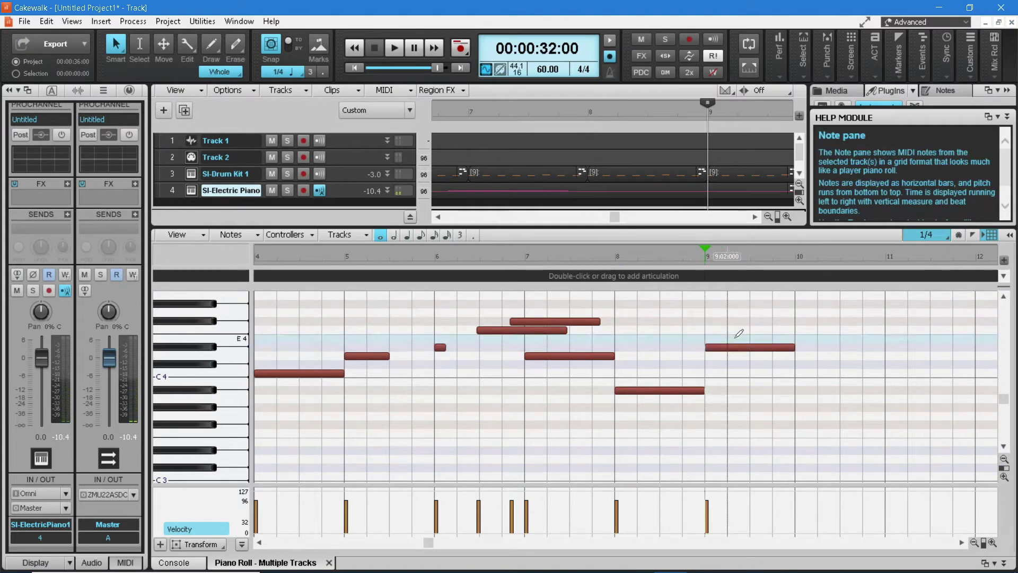
left_click(749, 339)
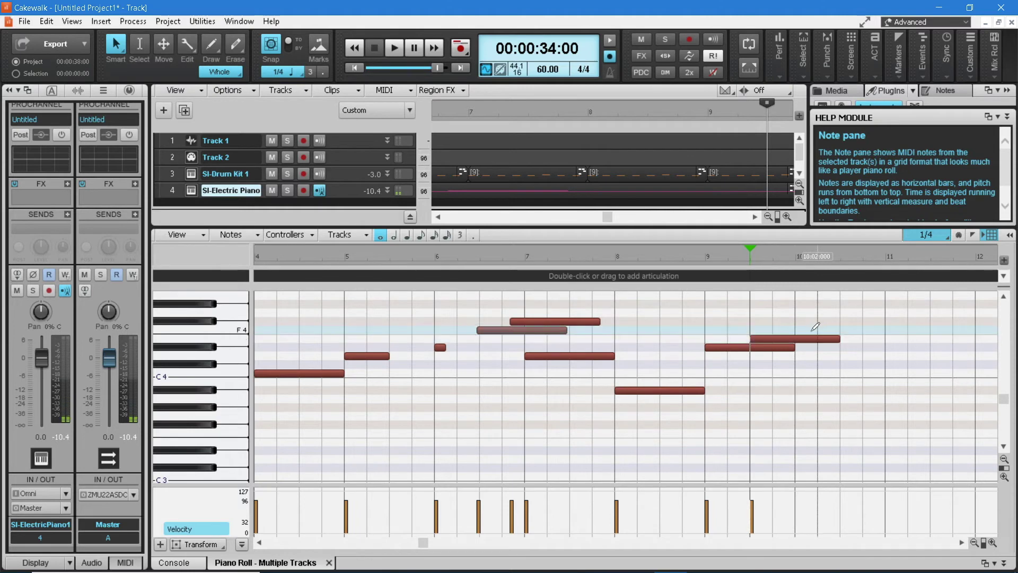
left_click(781, 330)
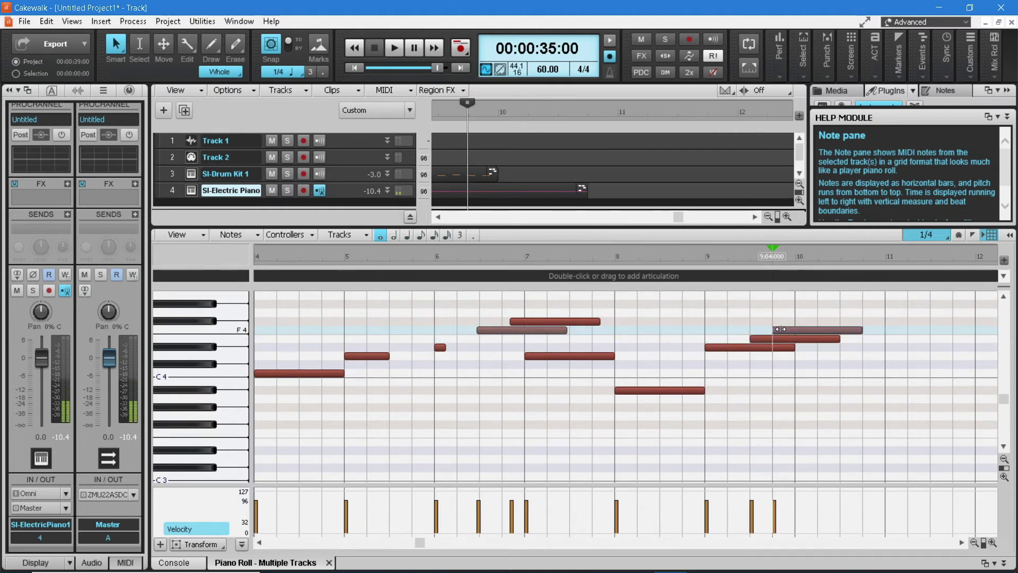
left_click(820, 321)
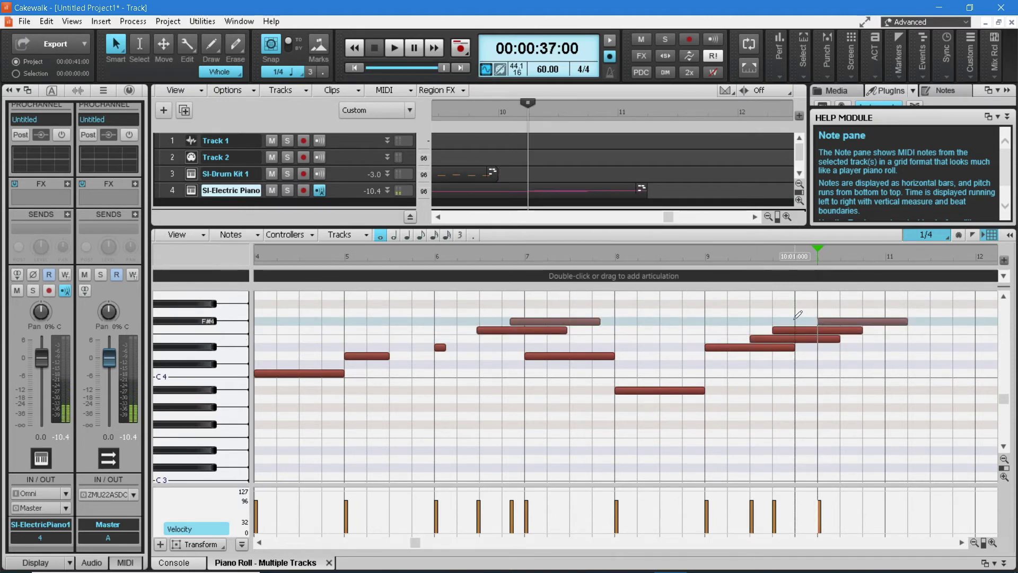
left_click(795, 313)
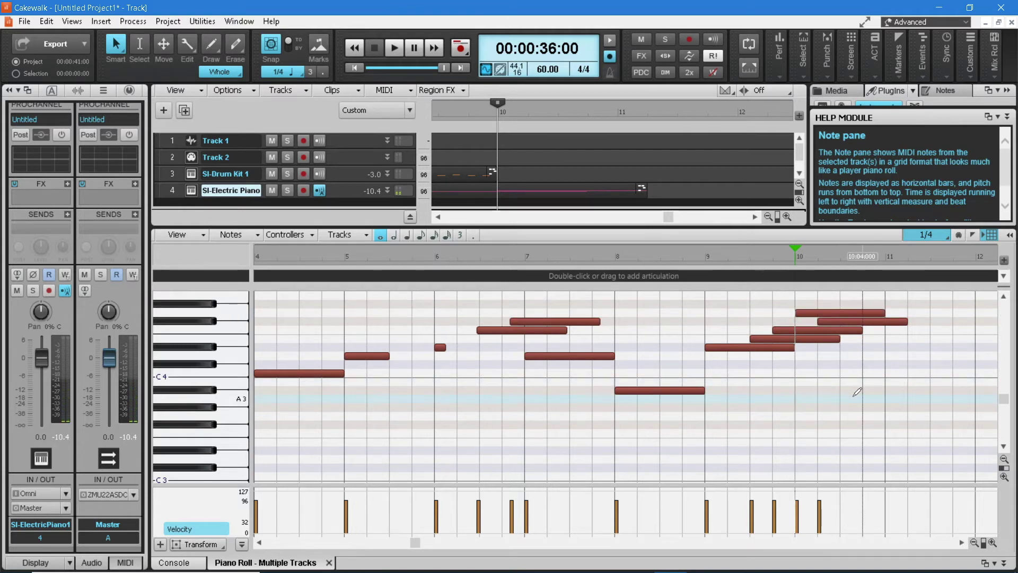
Undo the added notes back to the first three in measures 4, 5 and 6
key("ctrl+z")
key("ctrl+z")
key("ctrl+z")
key("ctrl+z")
key("ctrl+z")
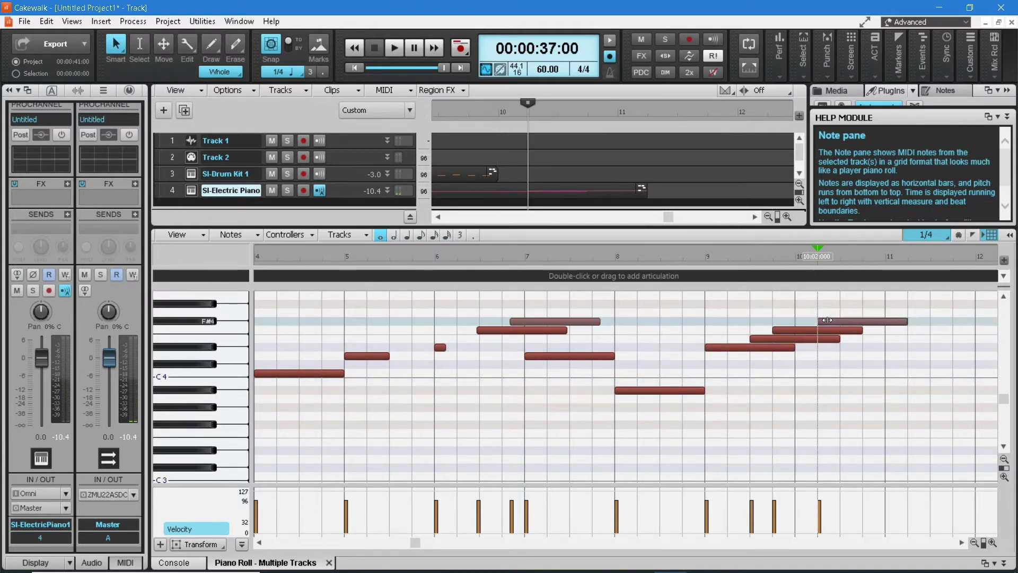
key("ctrl+z")
key("ctrl+z")
key("ctrl+z")
key("ctrl+z")
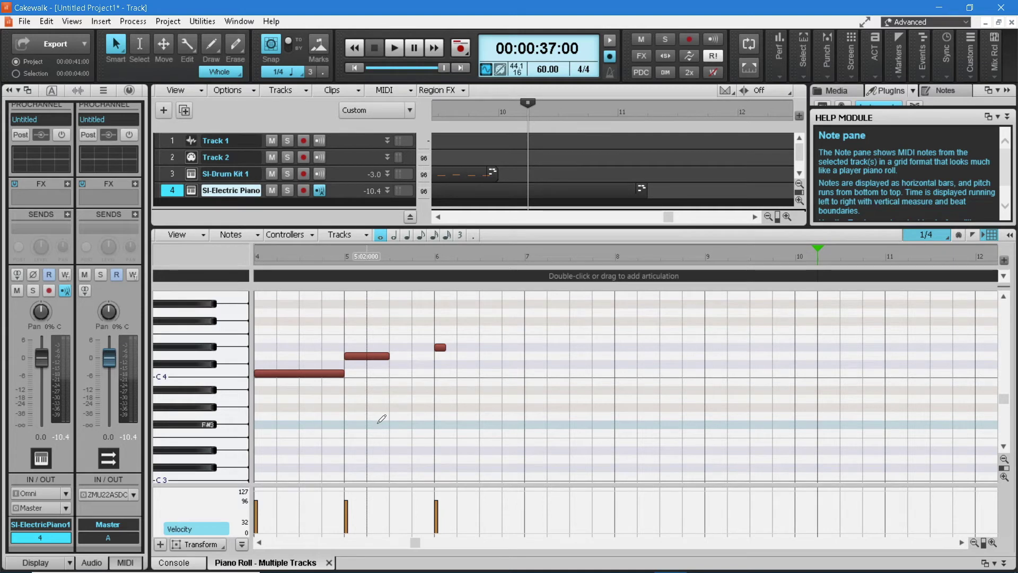
Move the half-note D4 to F4 at beat 3 of measure 5 and lengthen it to the start of measure 8
left_click(368, 357)
mouse_move(366, 356)
left_mouse_down()
mouse_move(353, 356)
mouse_move(385, 357)
left_mouse_up()
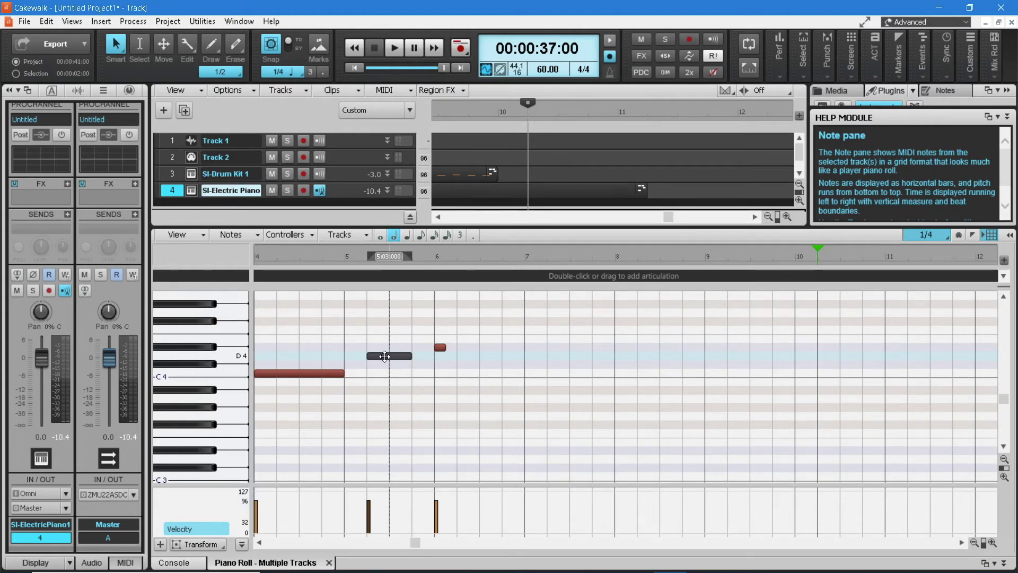
left_click_drag(385, 356, 402, 332)
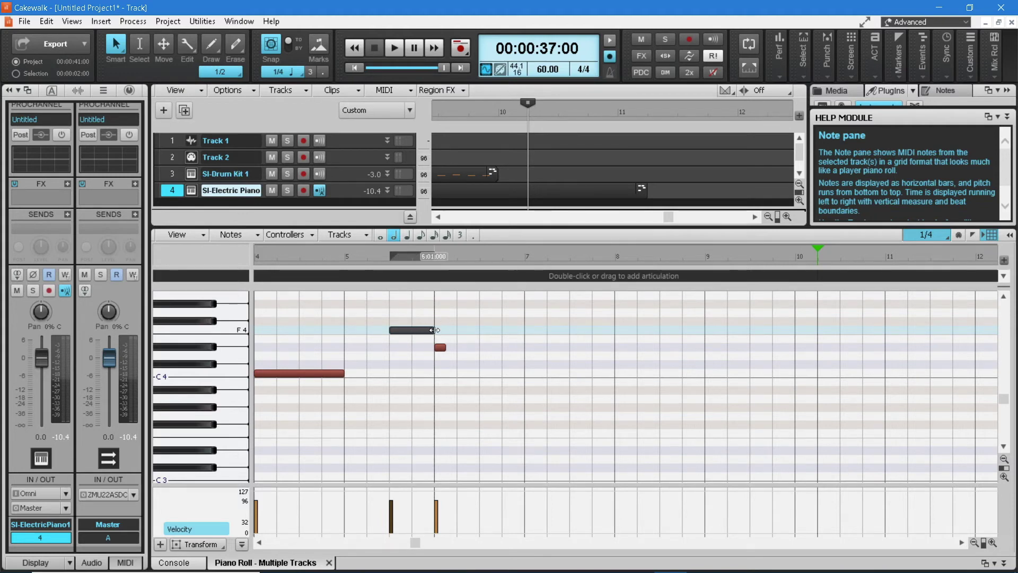
left_click_drag(435, 330, 612, 331)
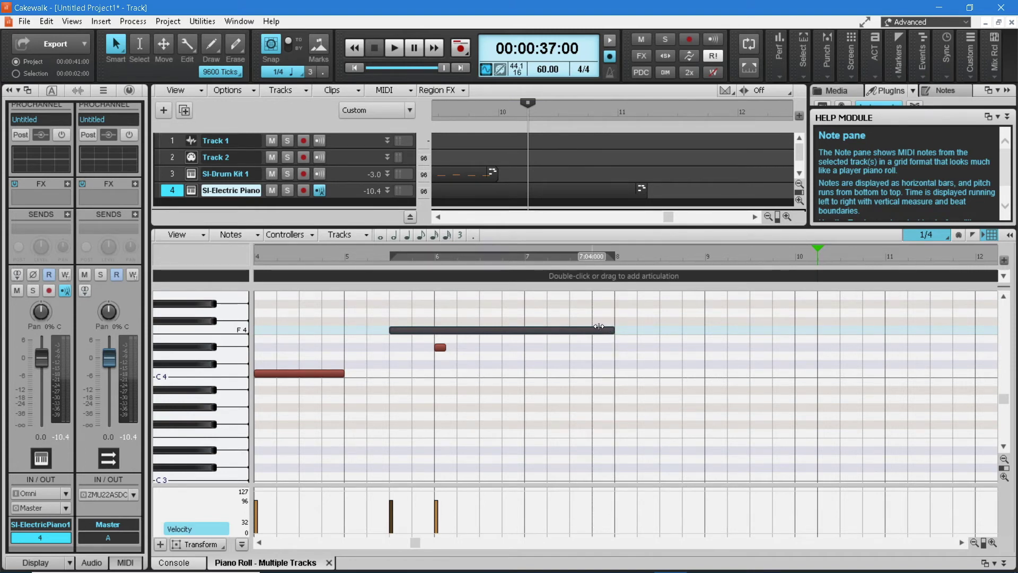
Delete the lengthened F4, the eighth-note Eb4 and the whole-note C4 from the electric piano part
key("Delete")
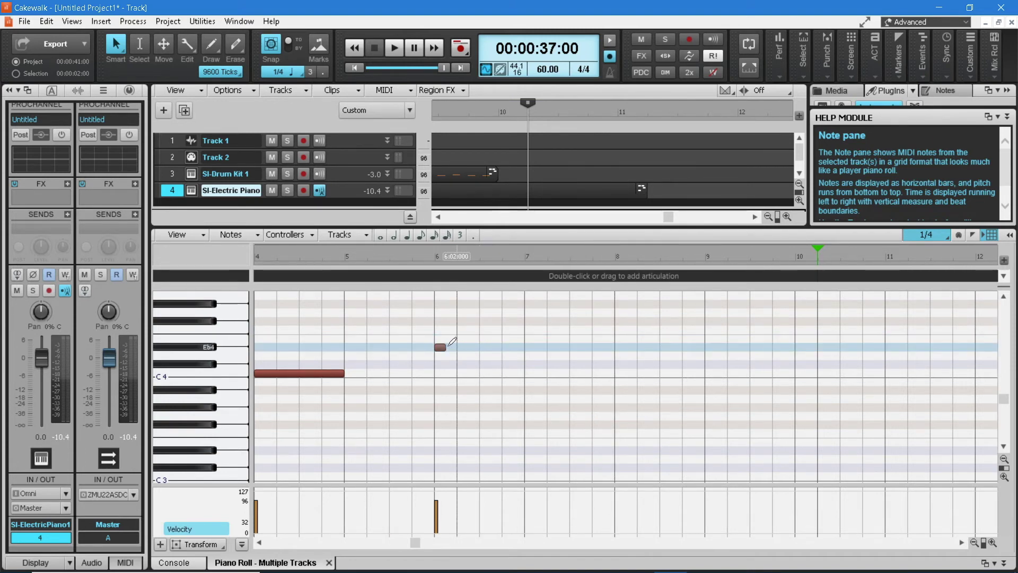
key("Delete")
left_click(328, 373)
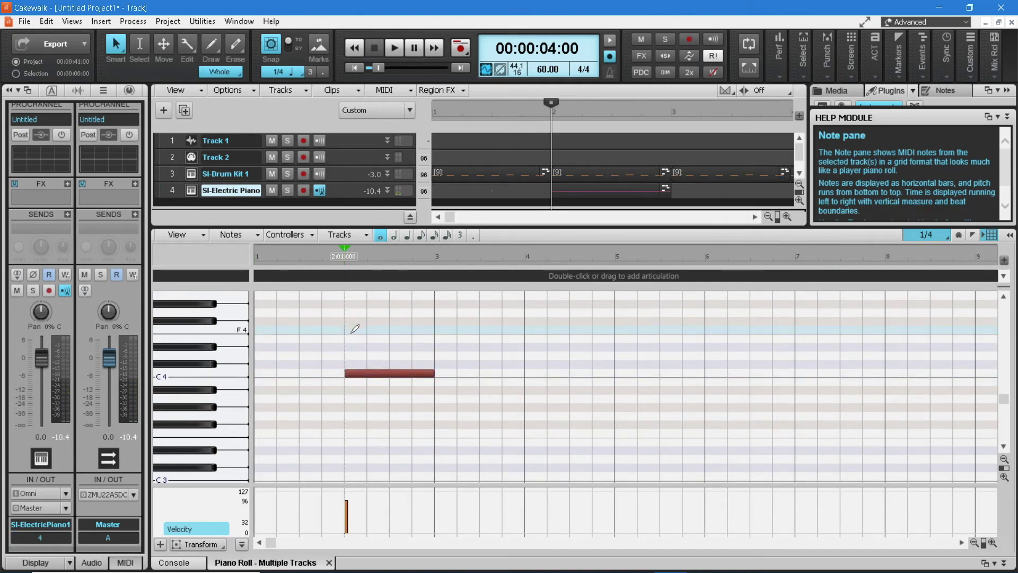
Build a whole-note chord of G3, C4 and E4 at the start of measure 2
left_click(354, 339)
left_click(353, 416)
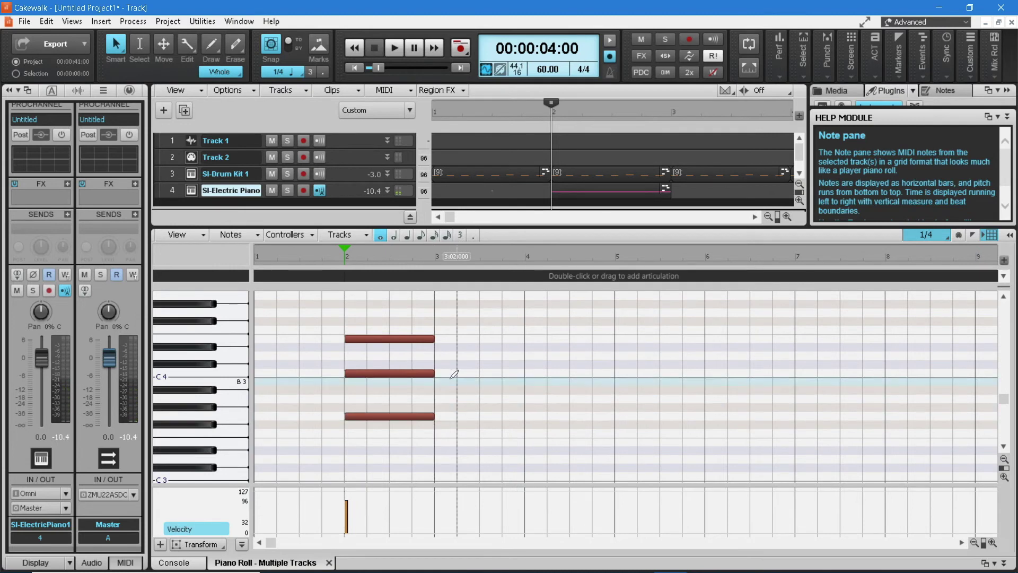
Add whole-note F3s at measures 3 and 4 and a whole-note chord of G3, C4 and E4 at measure 5
left_click(445, 432)
left_click(528, 433)
left_click(618, 372)
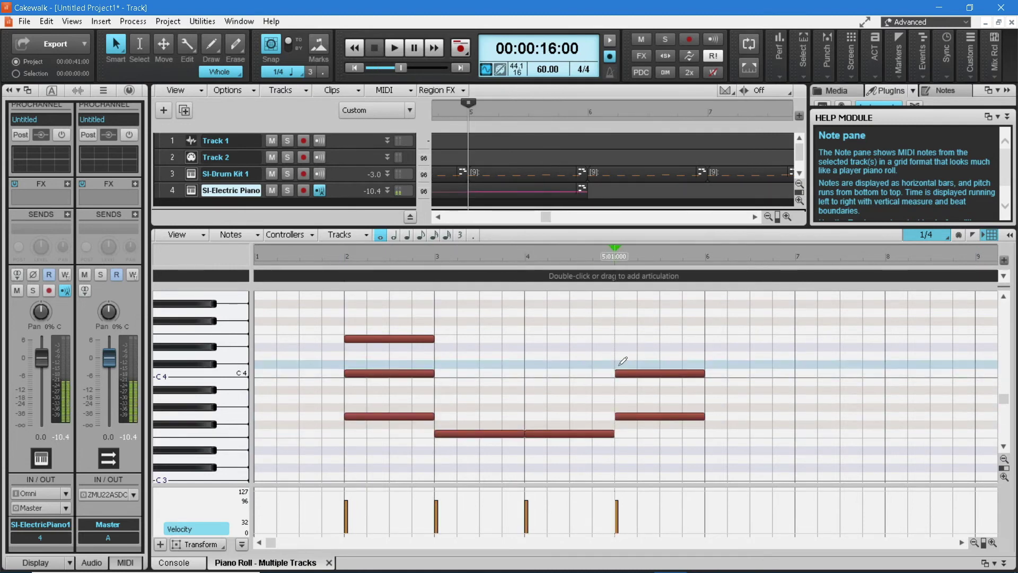
left_click(618, 338)
left_click(618, 416)
Complete the chords with whole-note A3s in measures 3 and 4, D4 in measure 3 and C4 in measure 4
left_click_drag(440, 398, 610, 399)
left_click(449, 373)
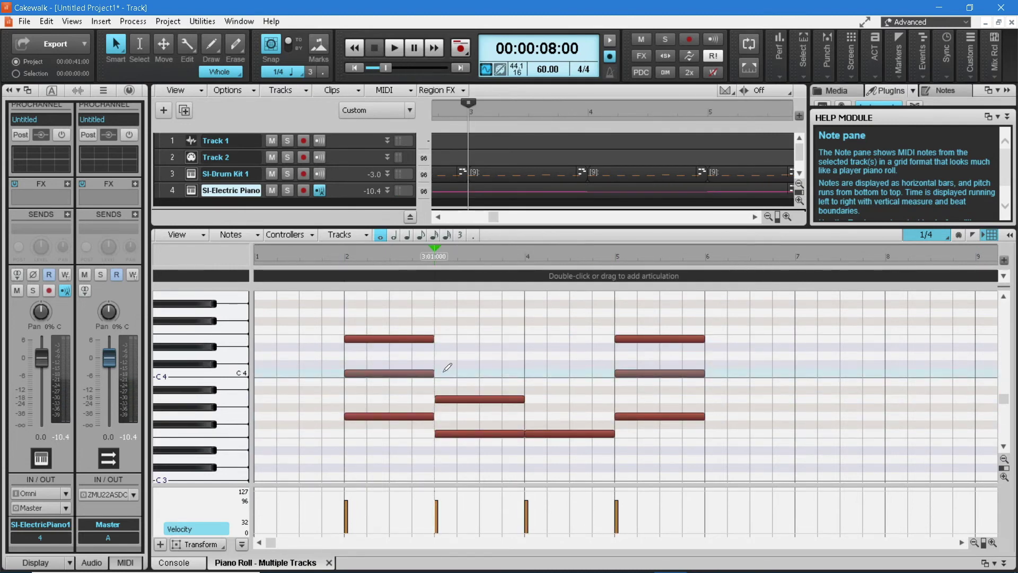
left_click(530, 356)
left_click_drag(456, 373, 466, 356)
left_click_drag(538, 356, 539, 373)
Play the song from the start through the last piano chord, stop playback and close the Piano Roll
left_click(394, 53)
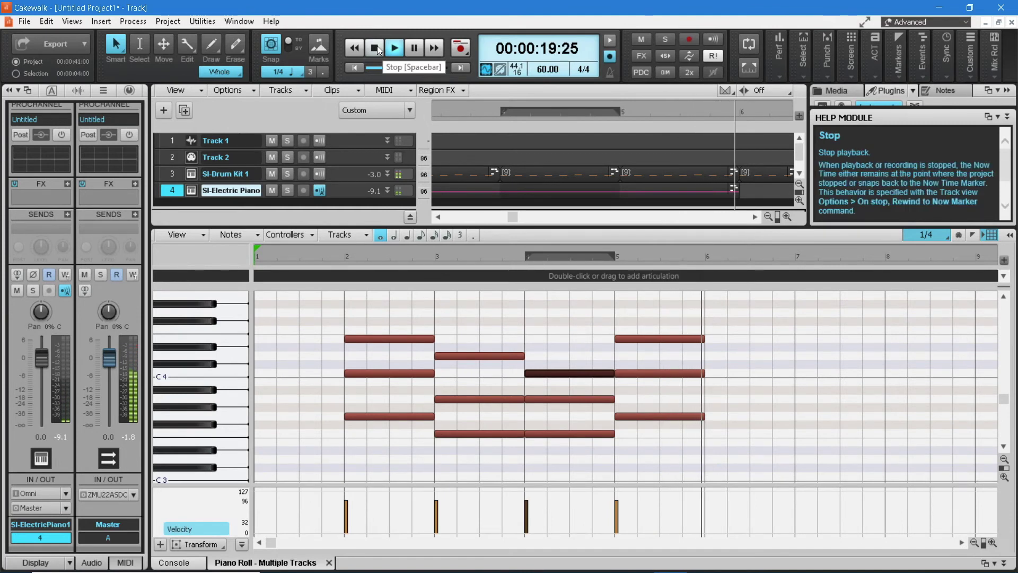
left_click(377, 46)
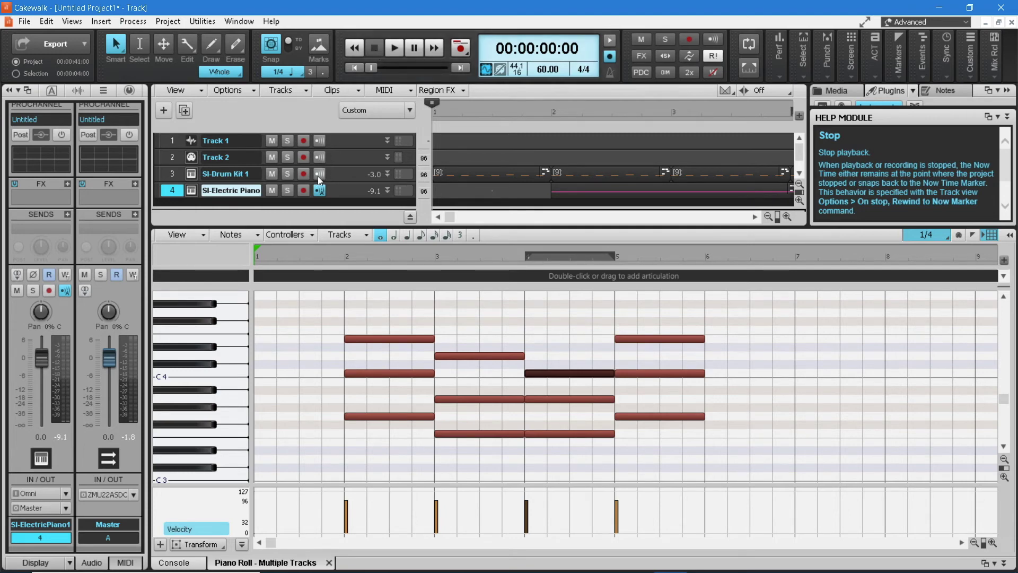
left_click(330, 562)
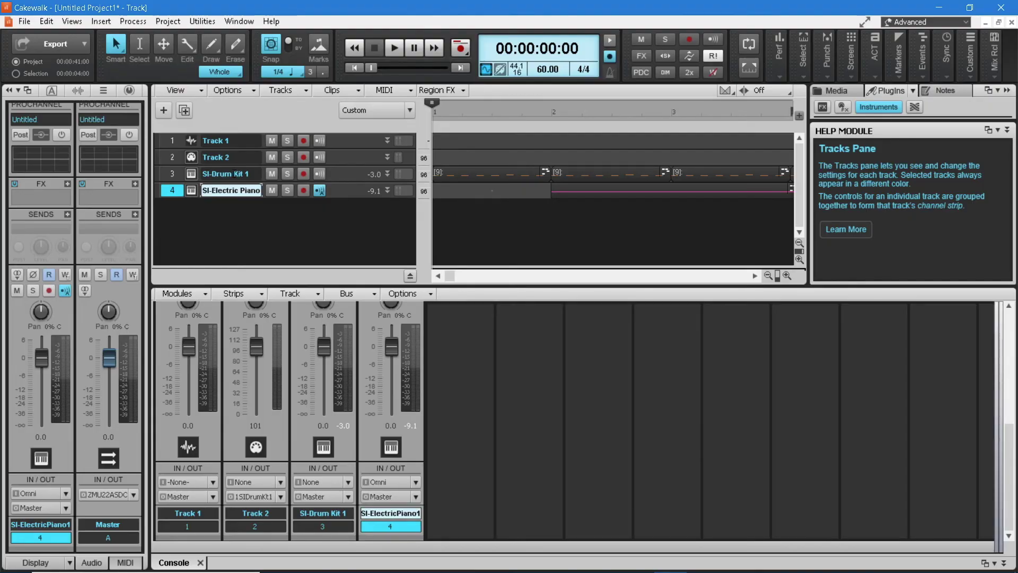
Set Track 1's input to Left ZOOM U-22 ASIO Driver In 1 and arm the track for recording
left_click(175, 141)
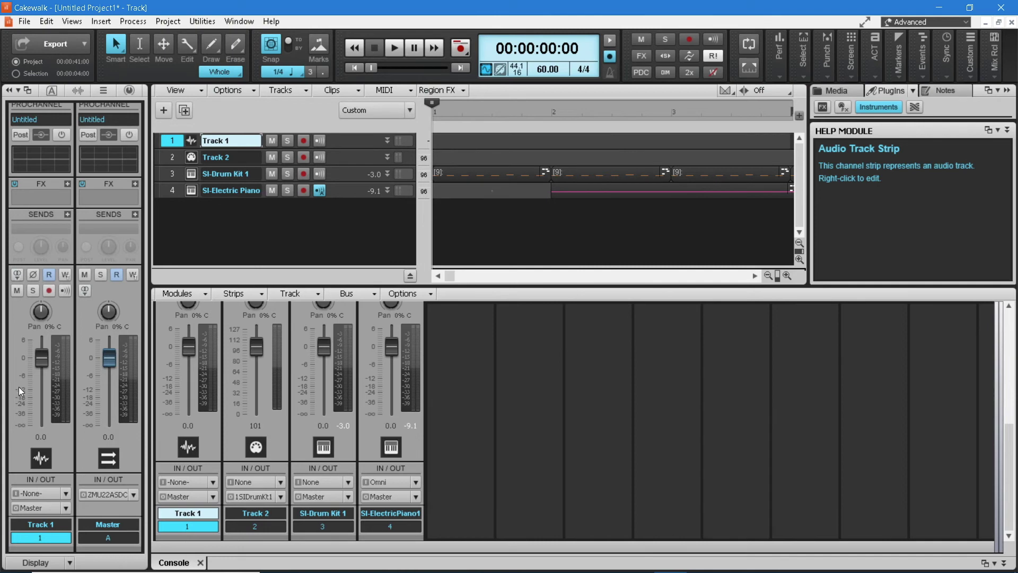
left_click(66, 494)
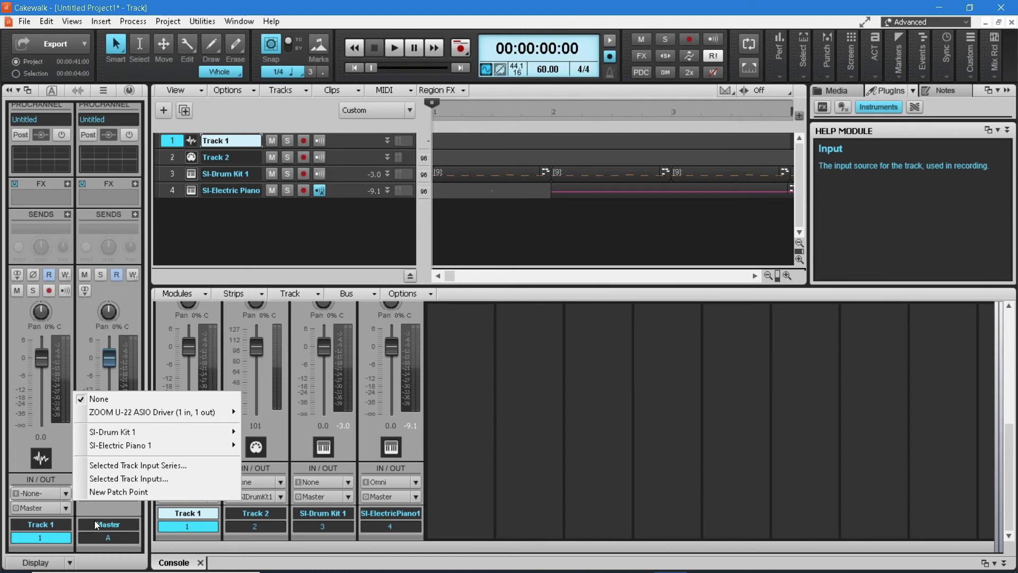
mouse_move(160, 414)
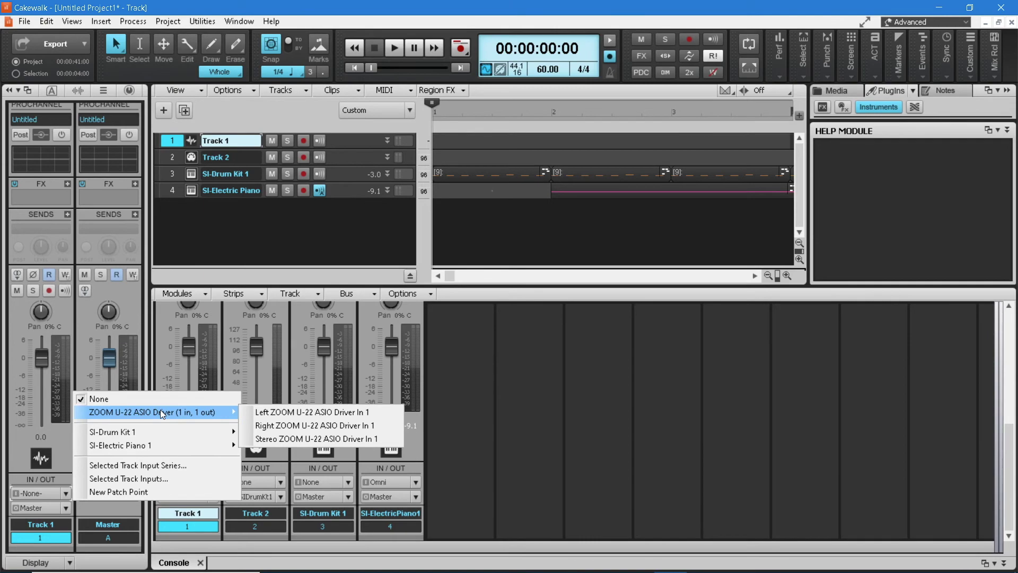
left_click(266, 412)
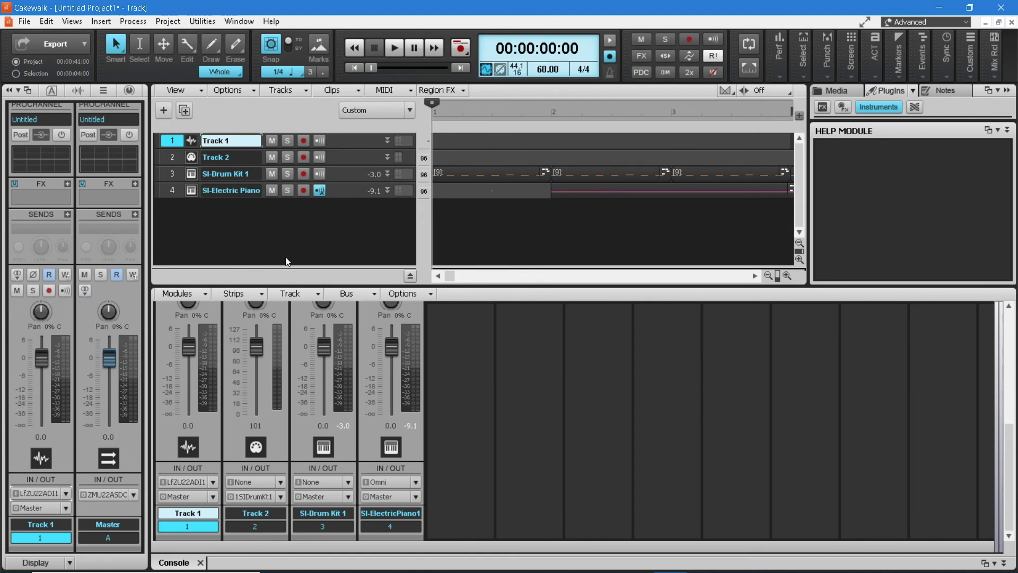
left_click(300, 141)
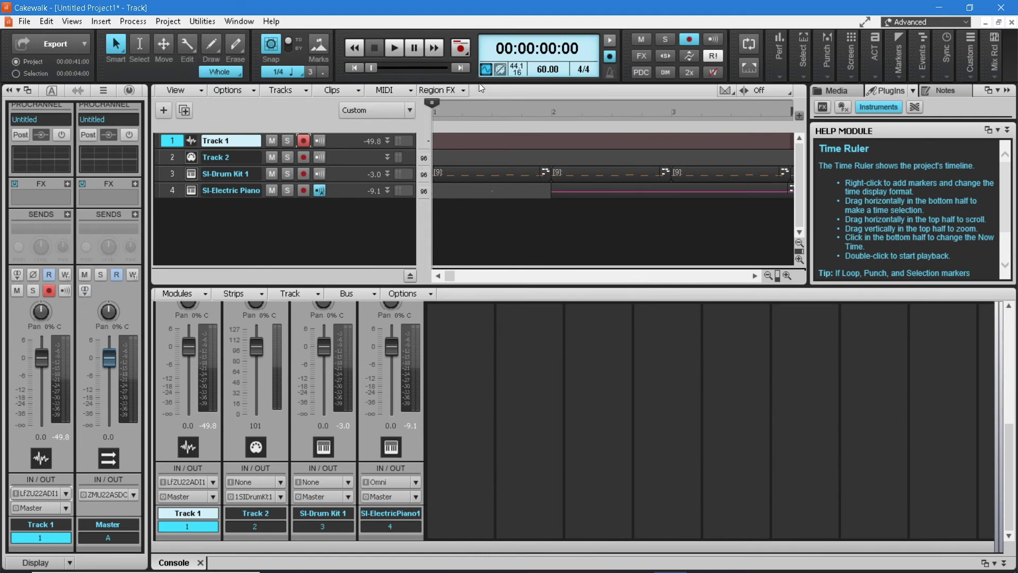
Record an audio take on Track 1 over the drums and piano, stop, and undo the recording
left_click(461, 49)
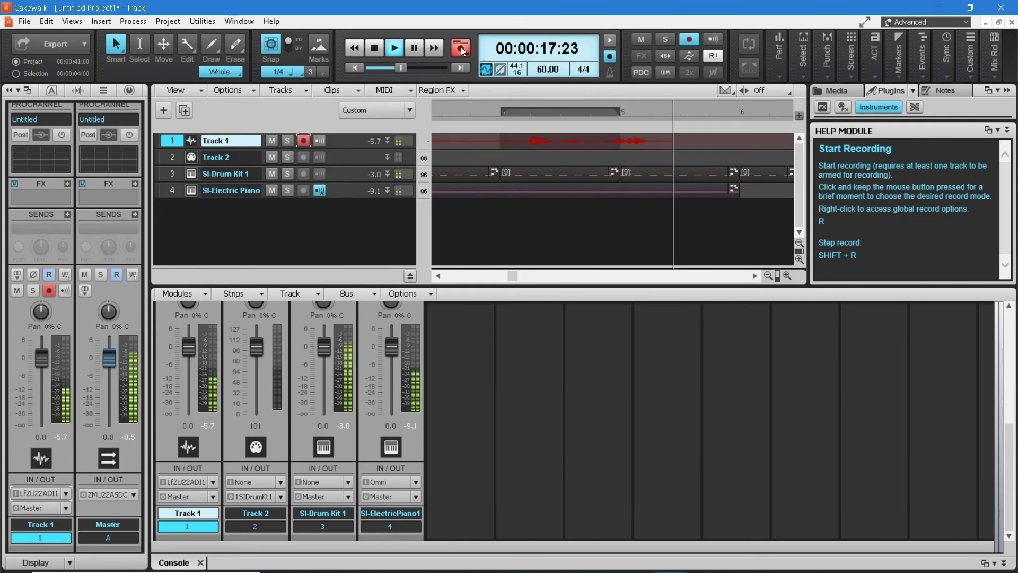
left_click(375, 48)
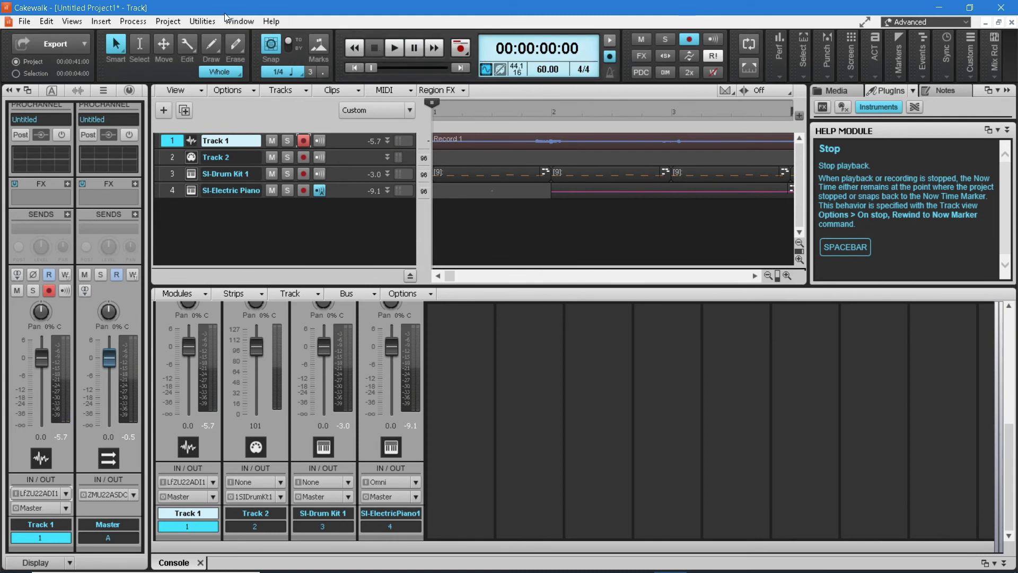
left_click(47, 21)
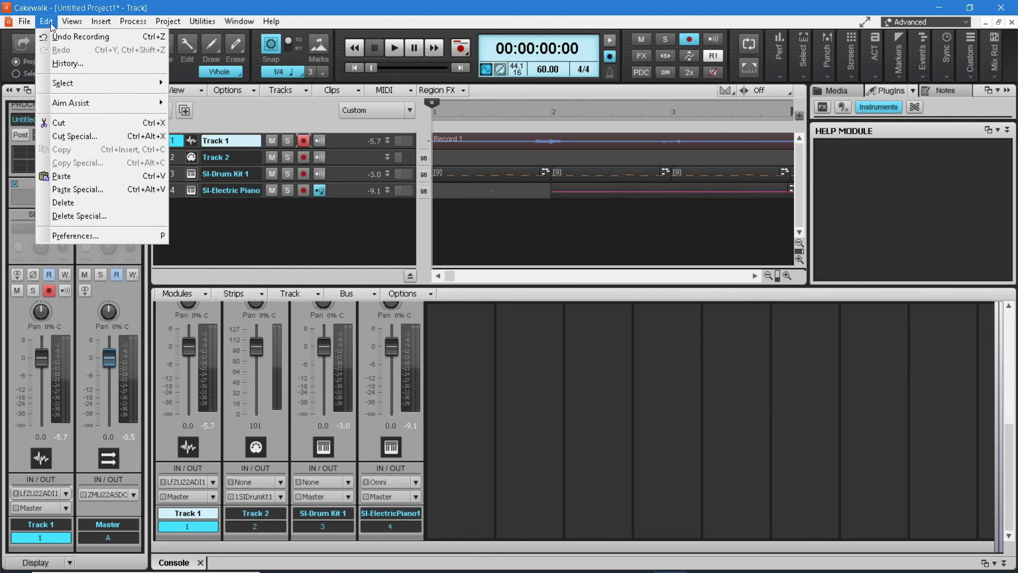
left_click(54, 36)
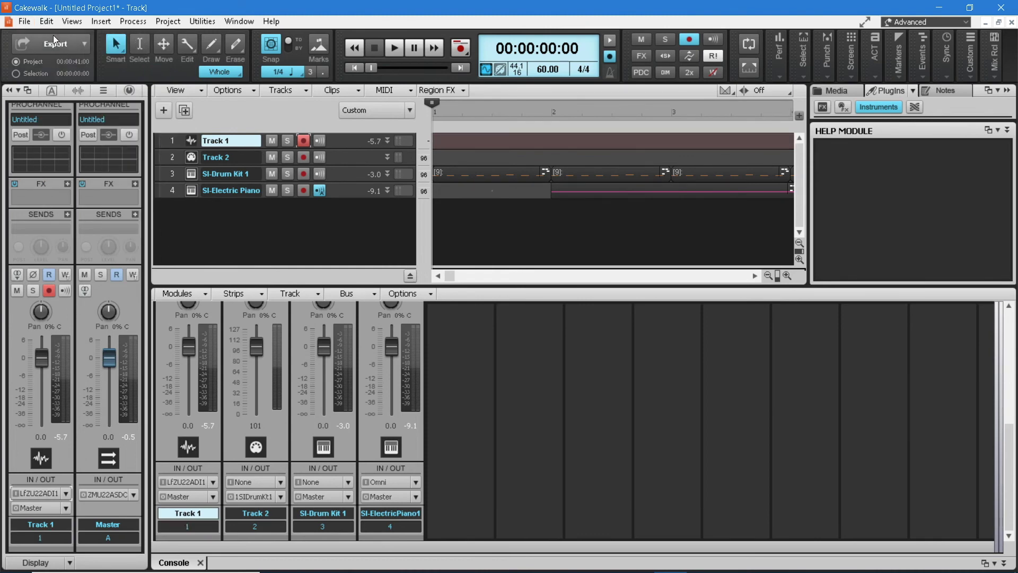
Record a new audio take on Track 1 from the start past measure 5, stop, and disarm the track
left_click(464, 56)
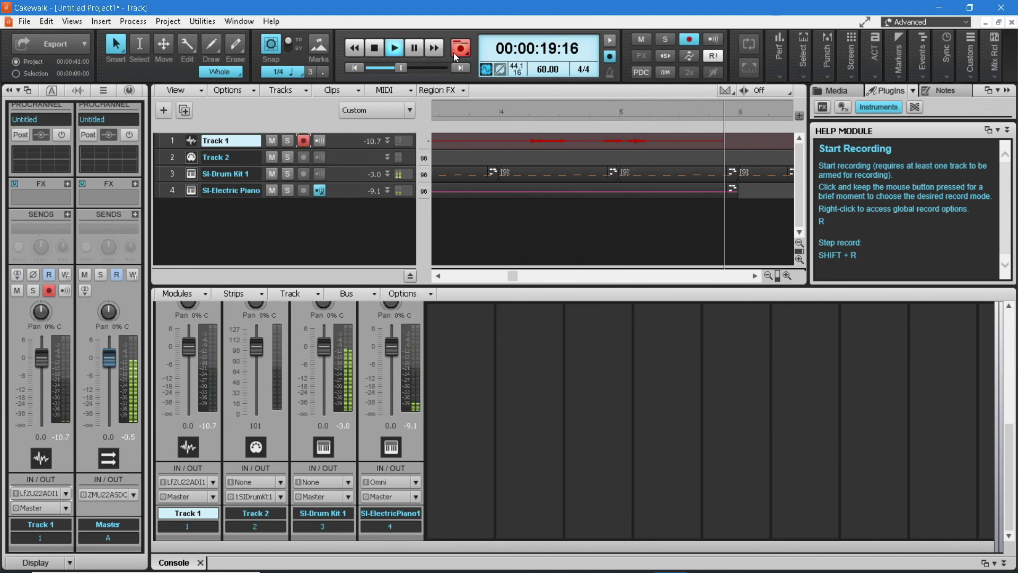
left_click(381, 49)
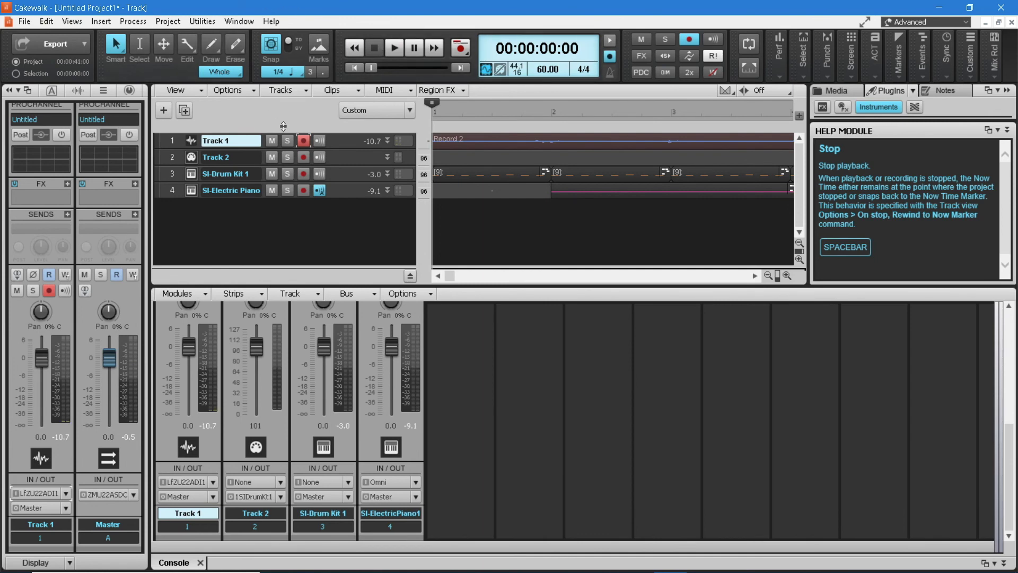
left_click(308, 141)
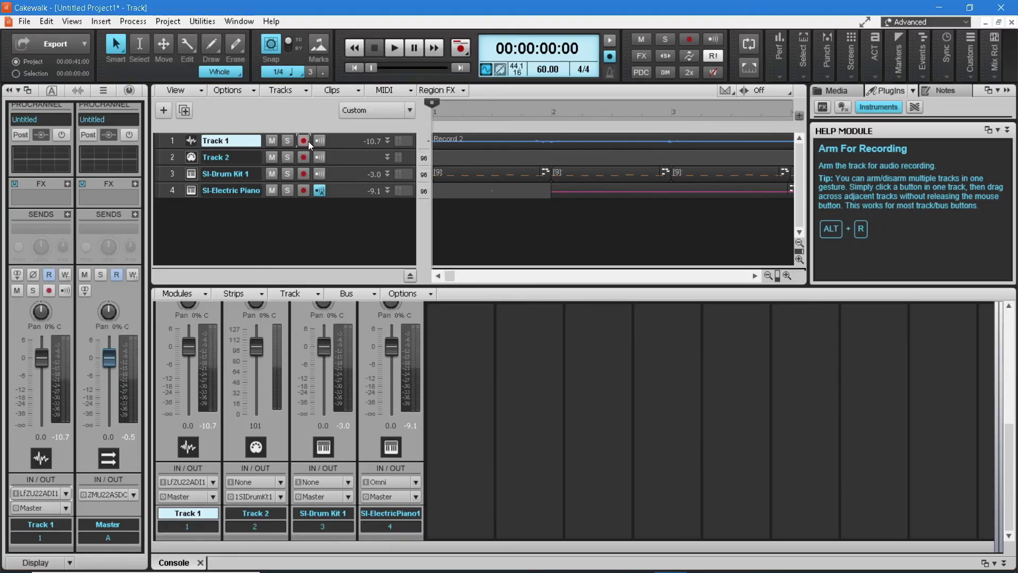
Save the project as "YOU WALK" in the Cakewalk Projects folder and close the project
left_click(27, 21)
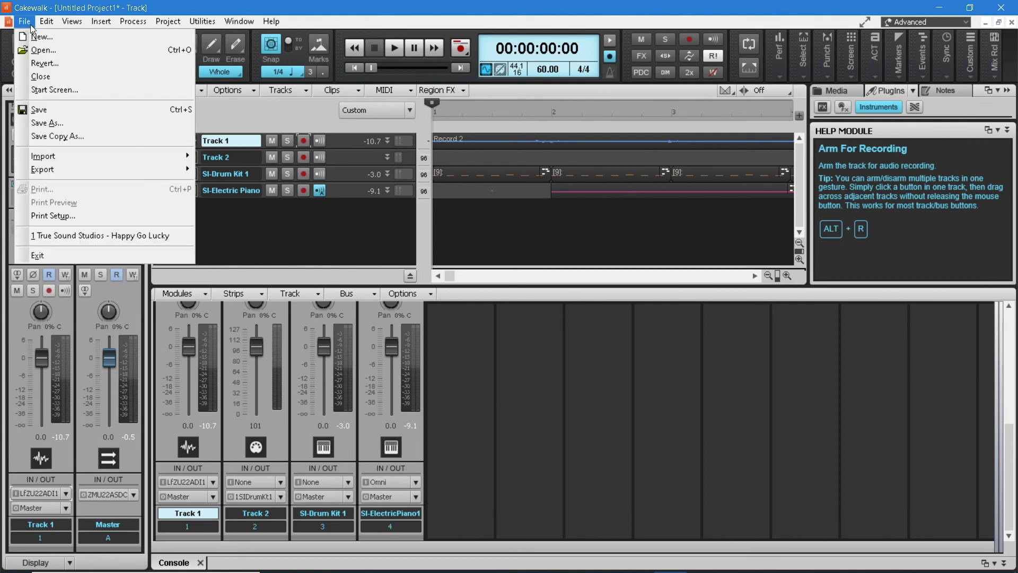
left_click(50, 110)
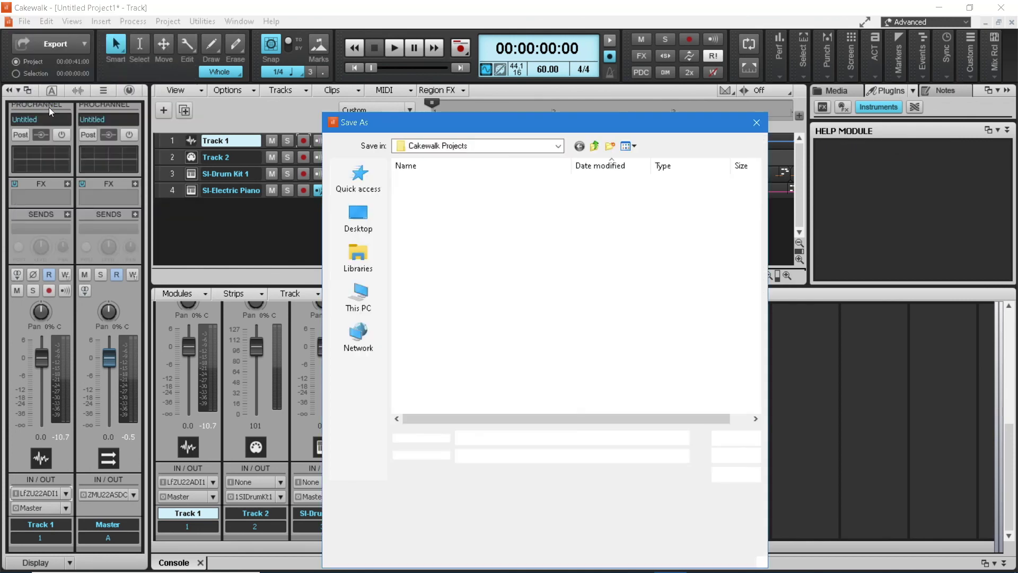
type("YOU ")
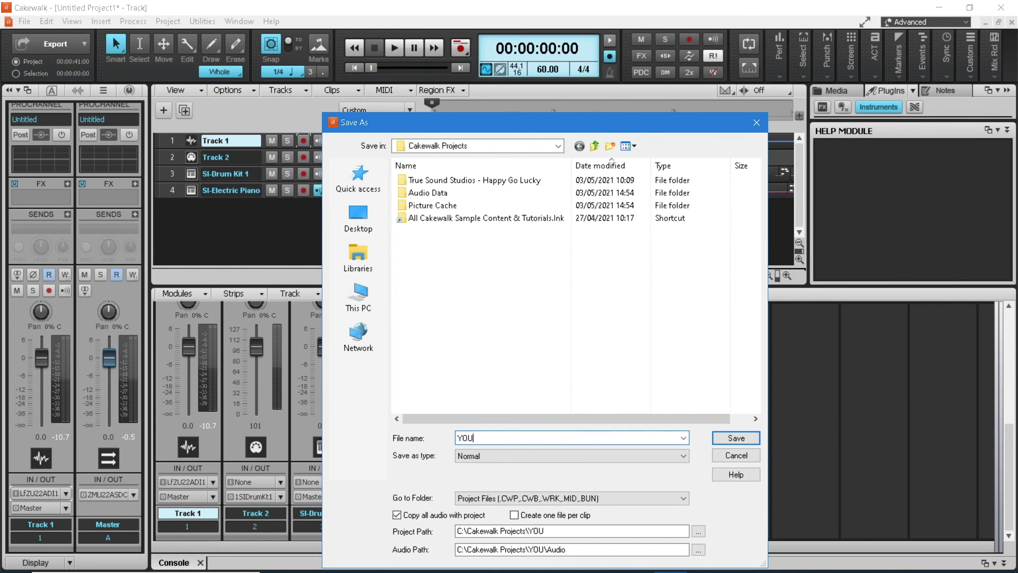
type("WALK")
left_click(722, 442)
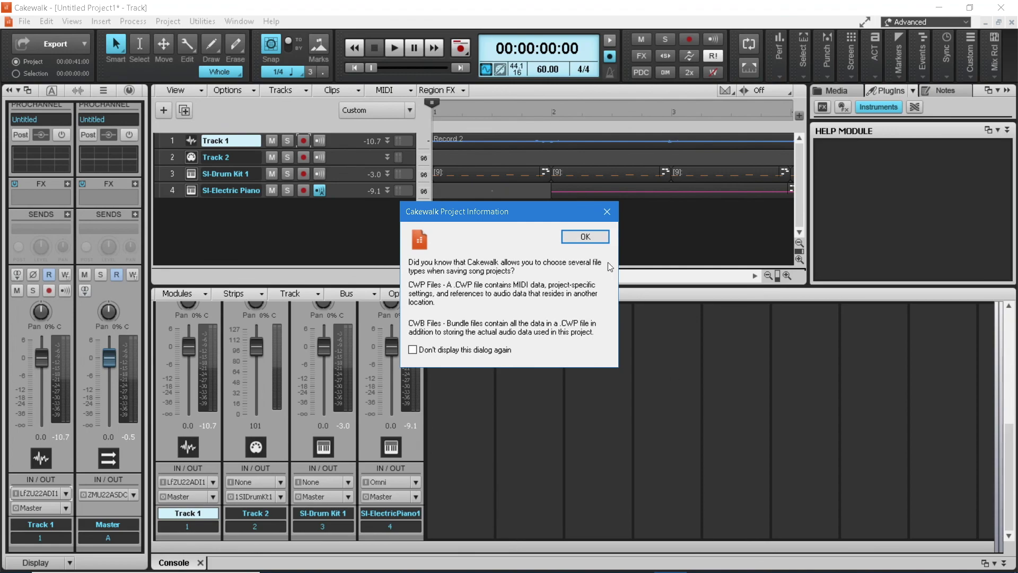
left_click(585, 238)
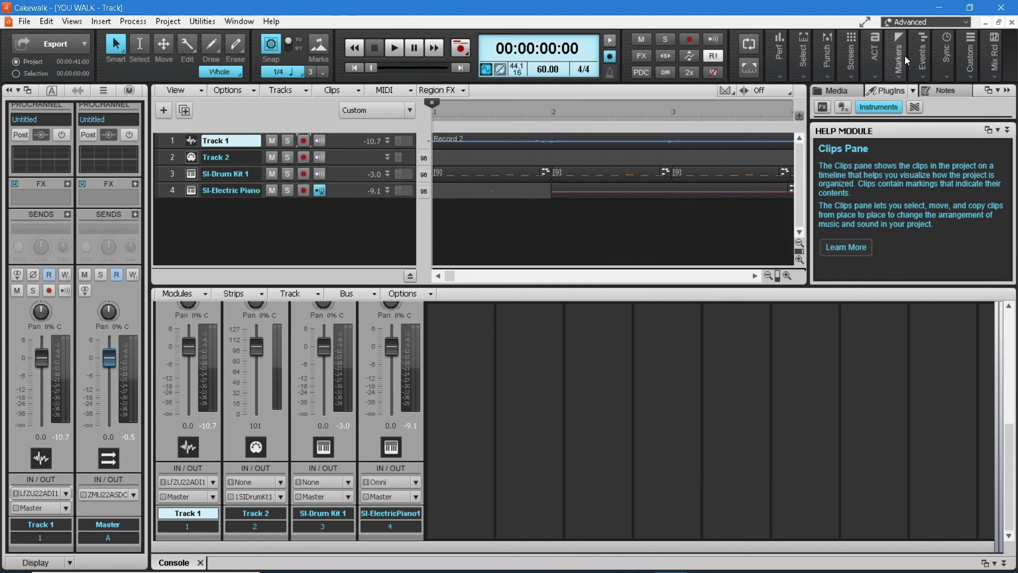
left_click(1011, 23)
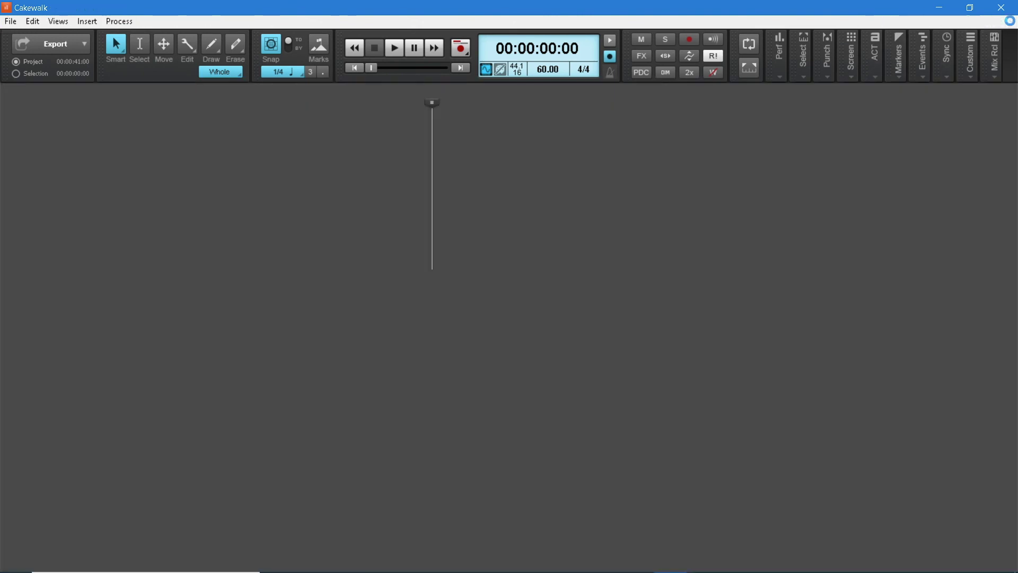